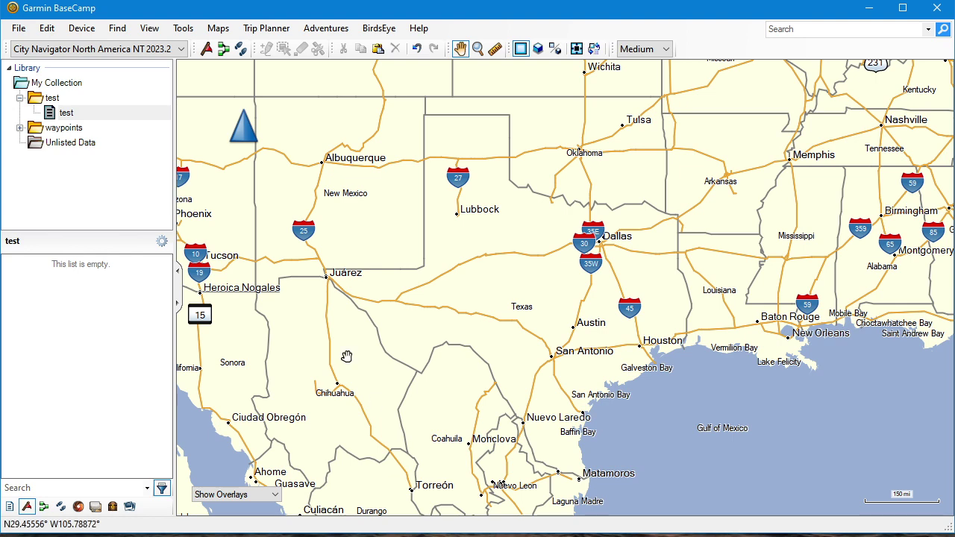
Check BaseCamp's version information from the Help menu, then close it
left_click(418, 28)
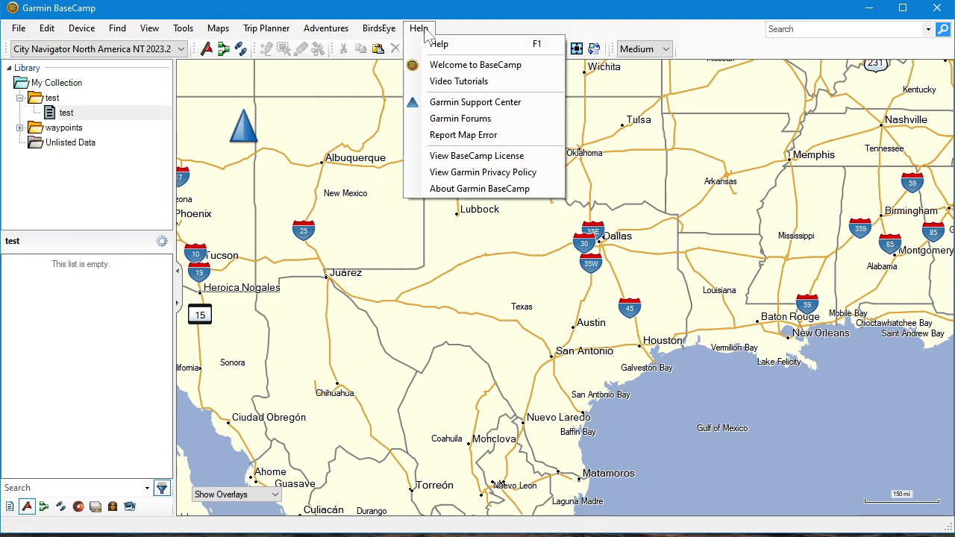
left_click(455, 192)
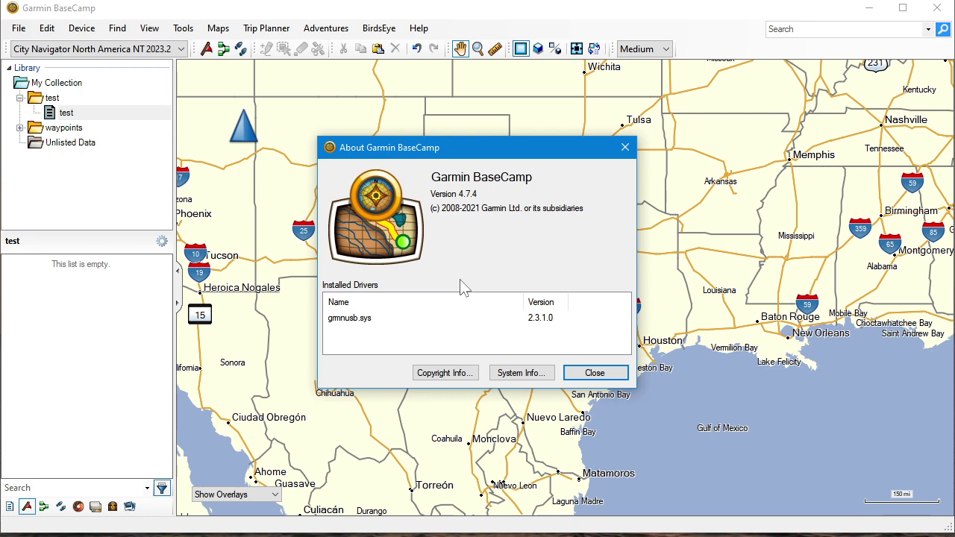
left_click(625, 147)
Select the test list in the library, dismissing the File menu without choosing anything
left_click(47, 97)
left_click(52, 112)
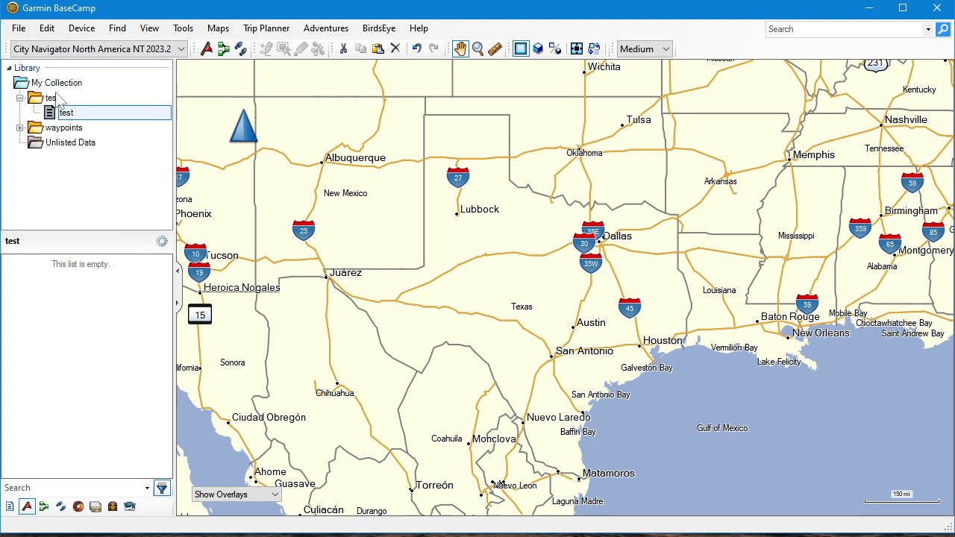
left_click(50, 99)
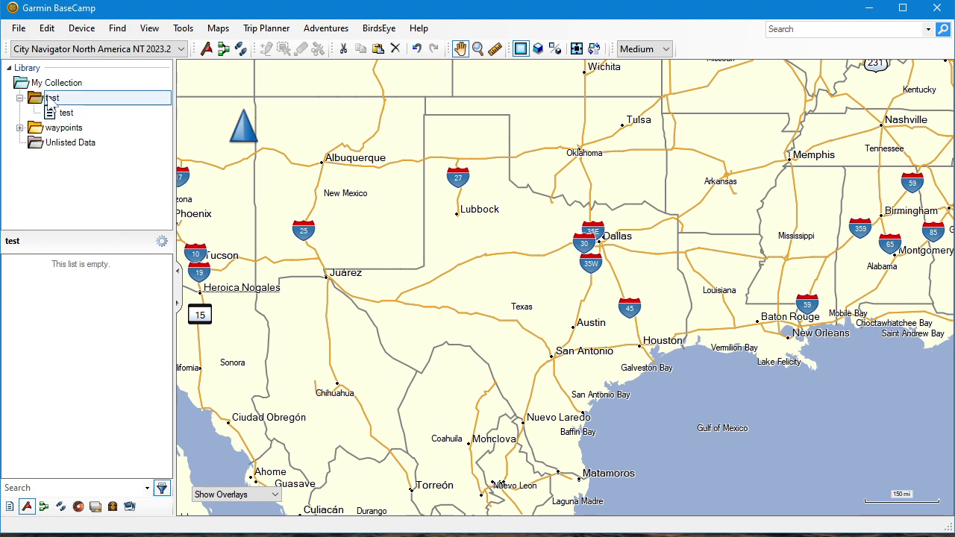
left_click(19, 28)
mouse_move(112, 44)
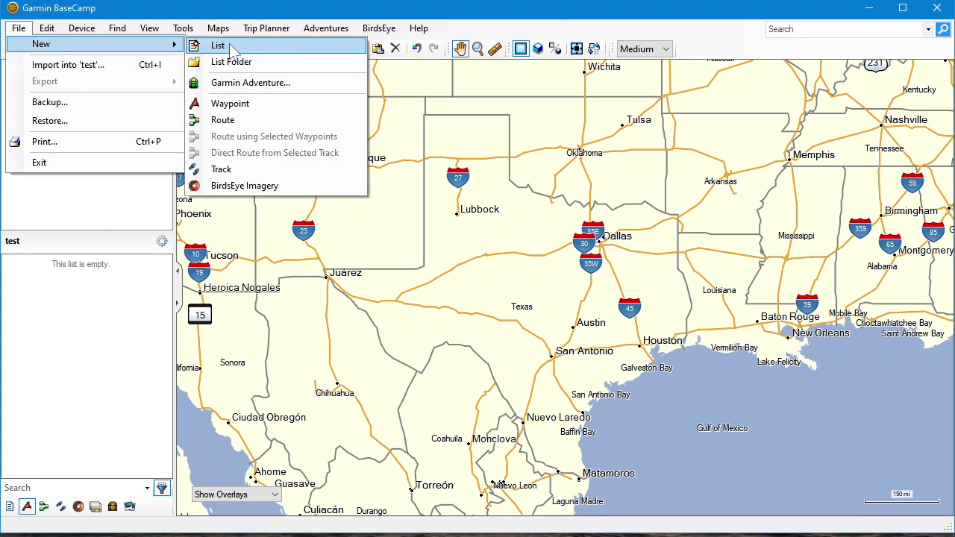
left_click(111, 215)
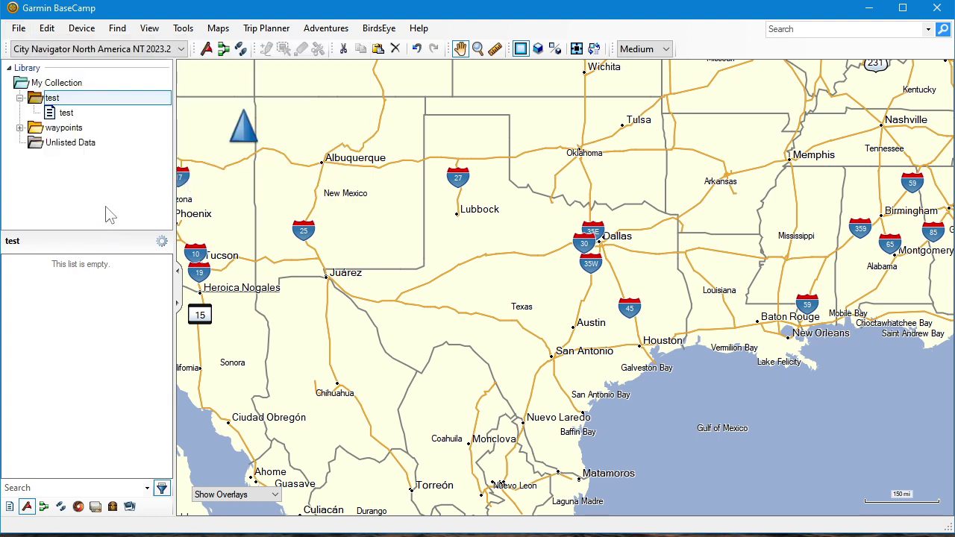
left_click(64, 115)
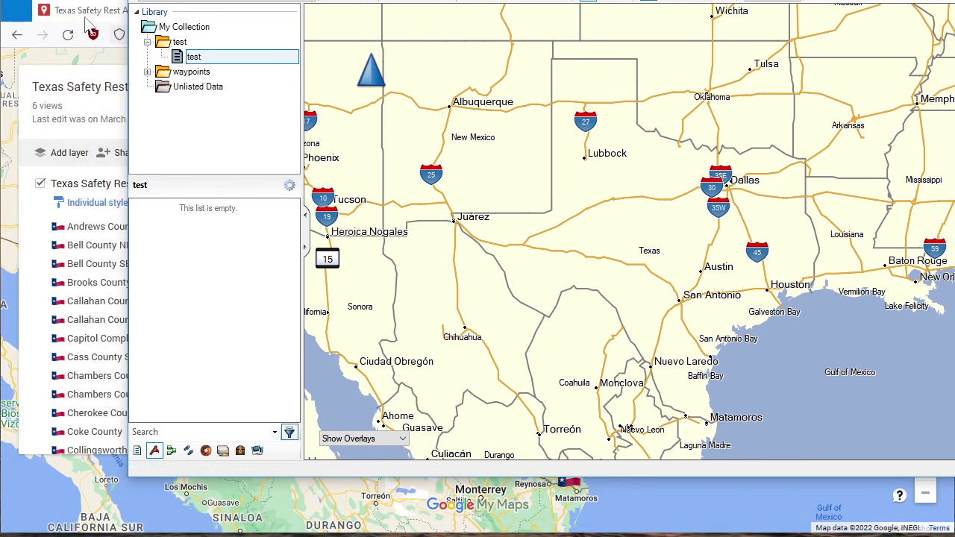
Reveal BaseCamp, list only waypoints, then all user data again, with the data filters hidden
left_click(88, 26)
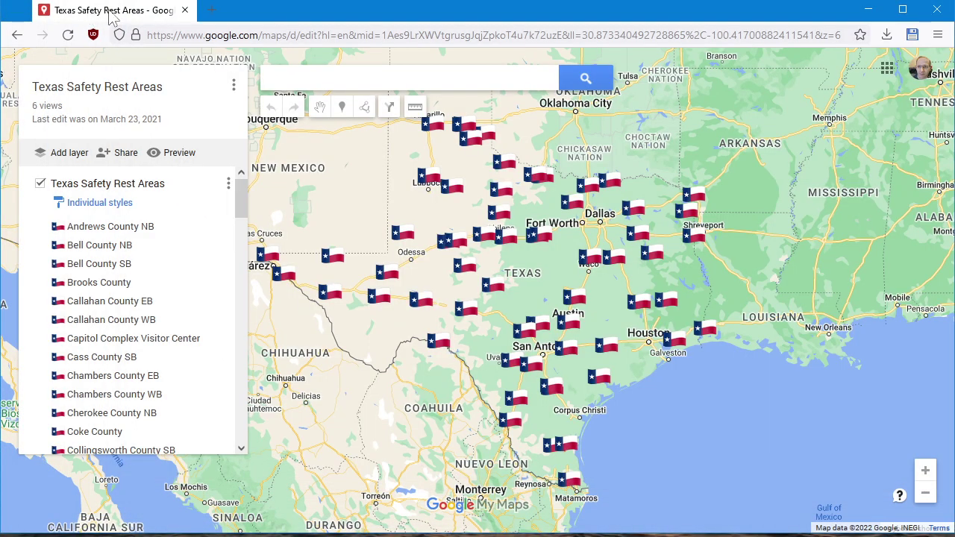
left_click(868, 12)
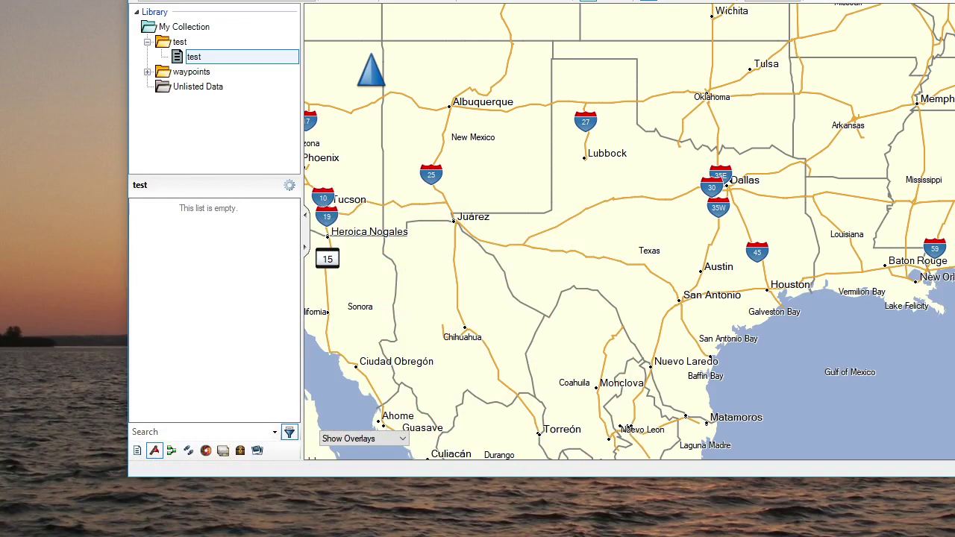
left_click(290, 432)
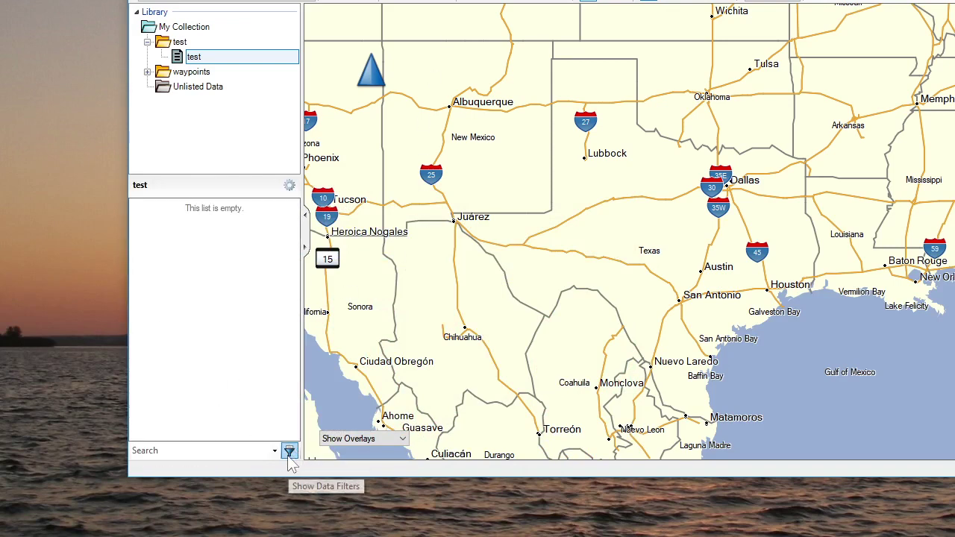
left_click(289, 450)
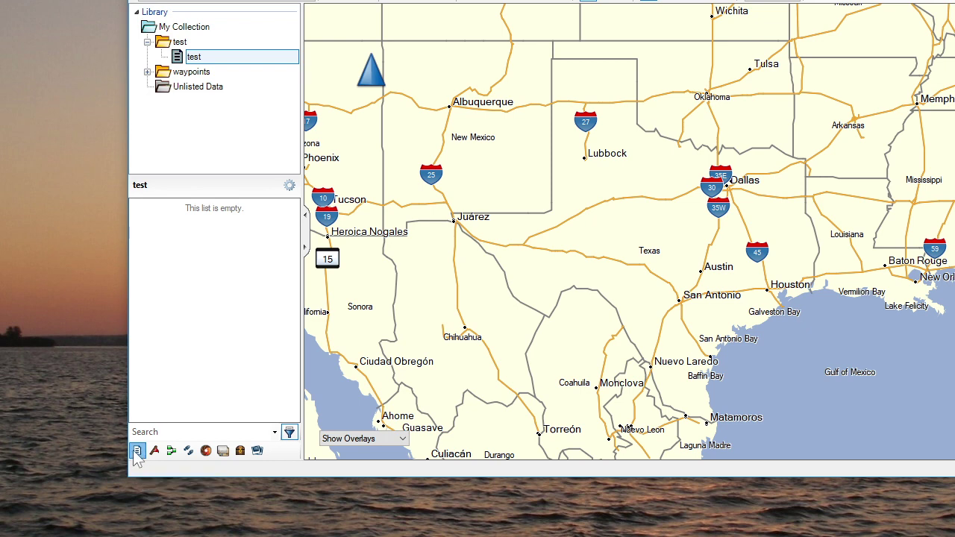
left_click(155, 452)
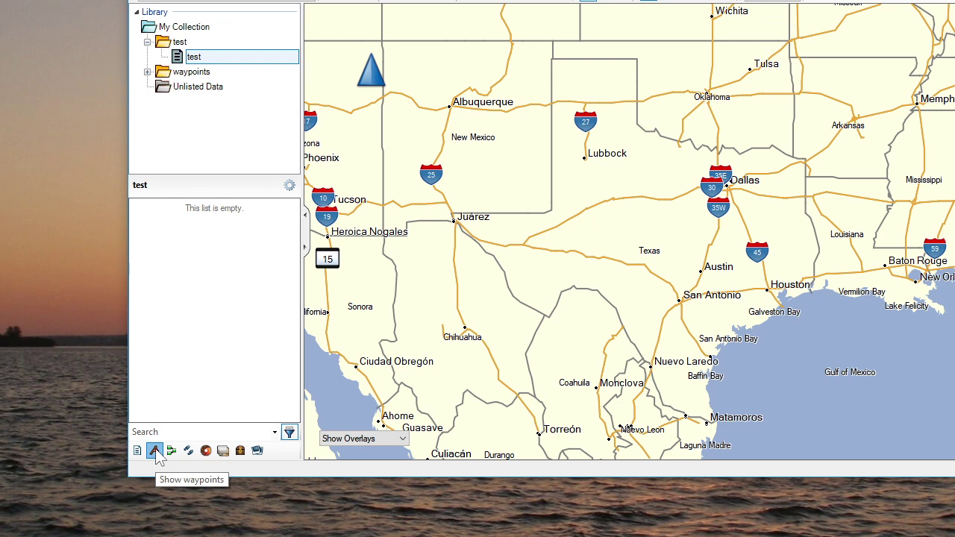
left_click(137, 450)
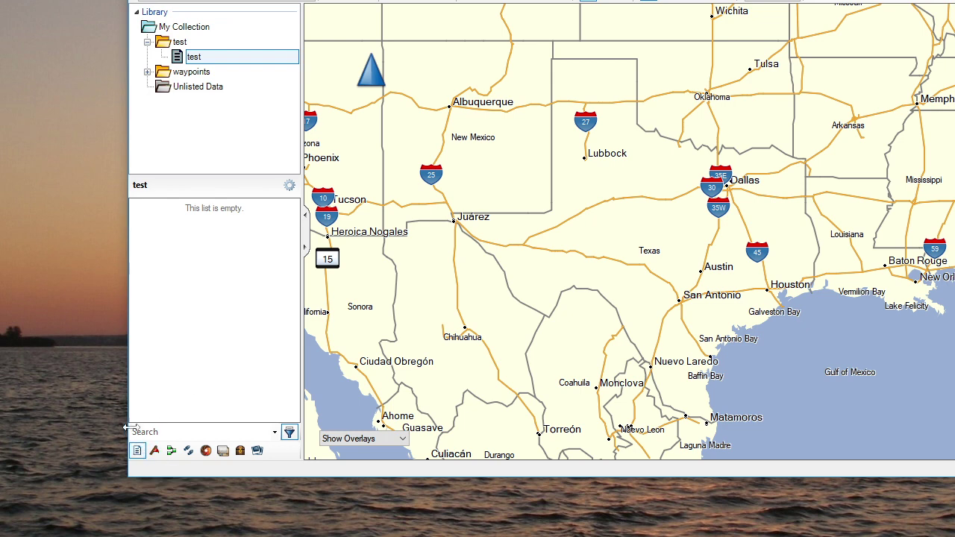
left_click(289, 435)
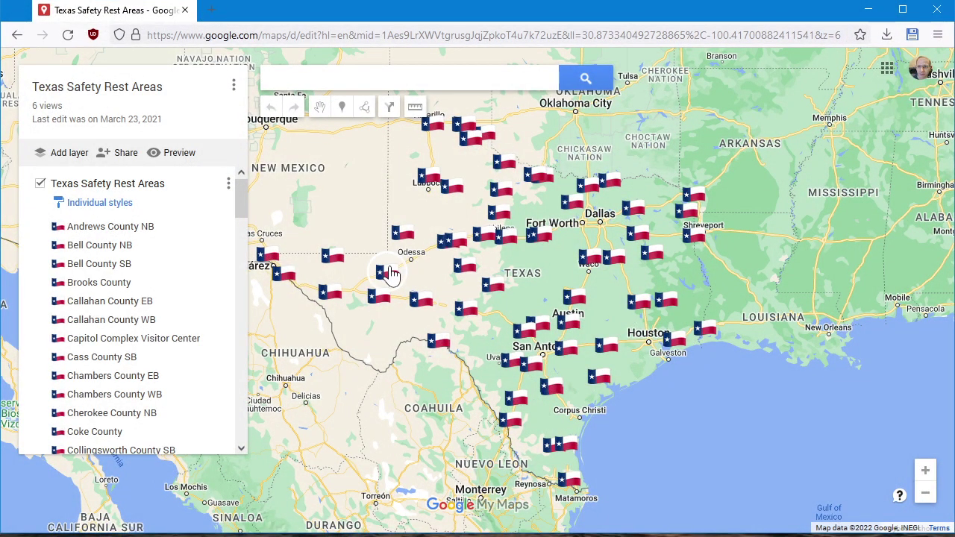
Go to mymaps.google.com in a new Firefox tab
left_click(213, 9)
type("mymap")
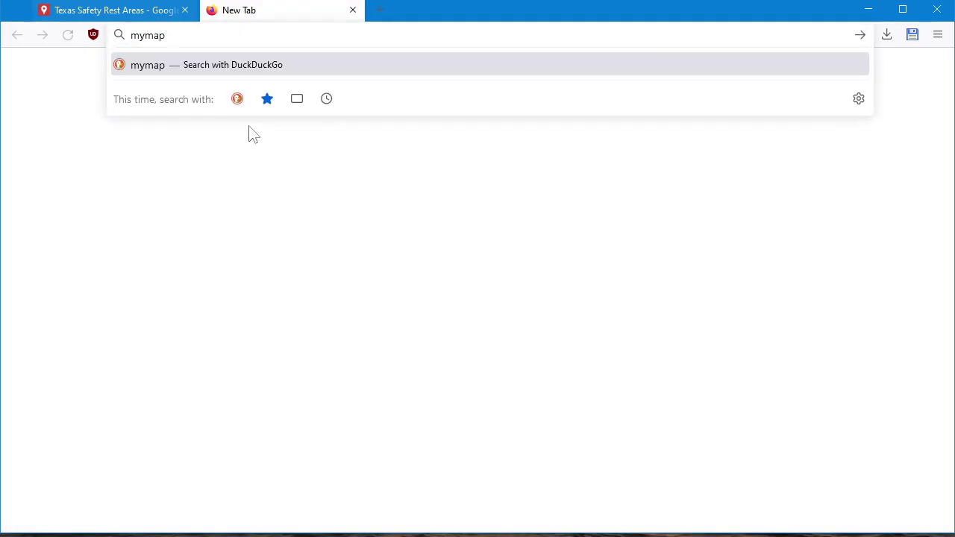
type("s.google.com")
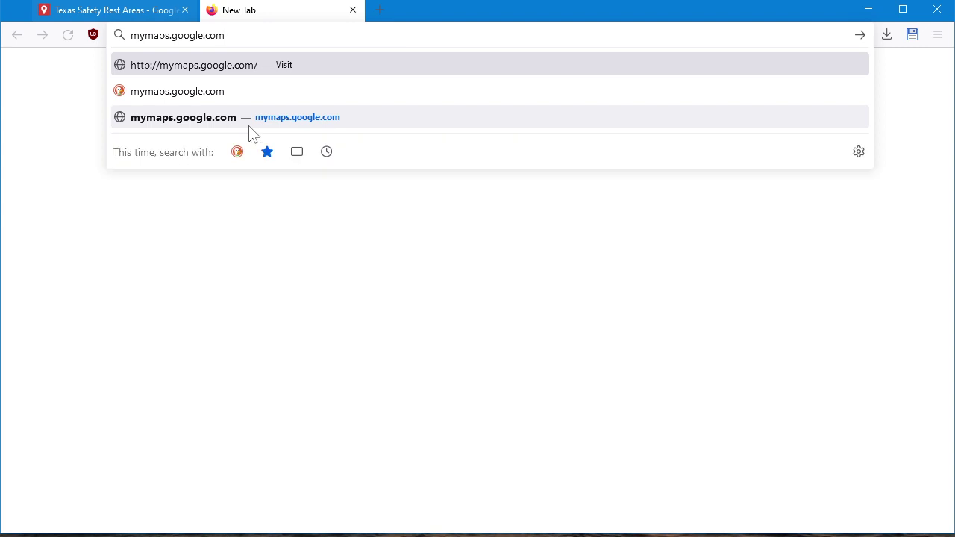
key("Return")
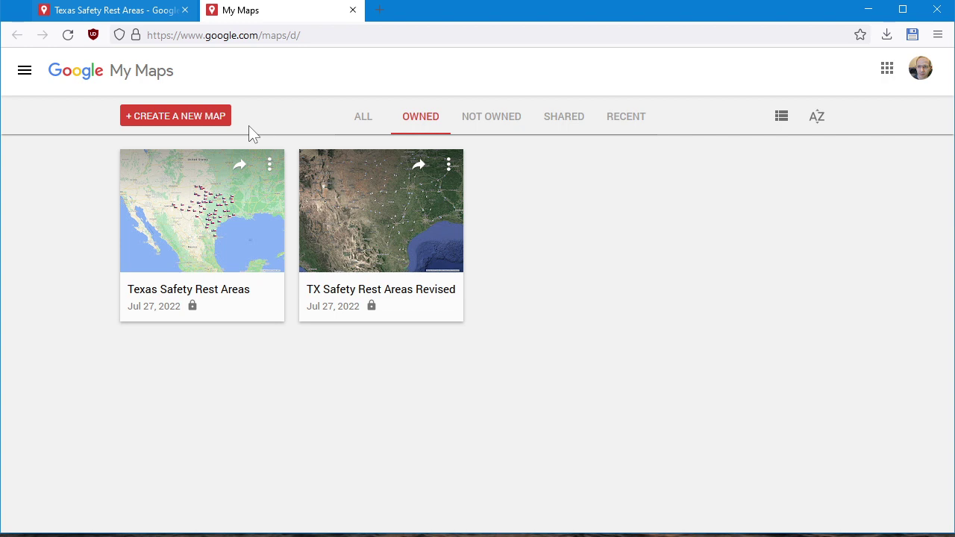
Open the Texas Safety Rest Areas map and centre it on Texas
left_click(224, 231)
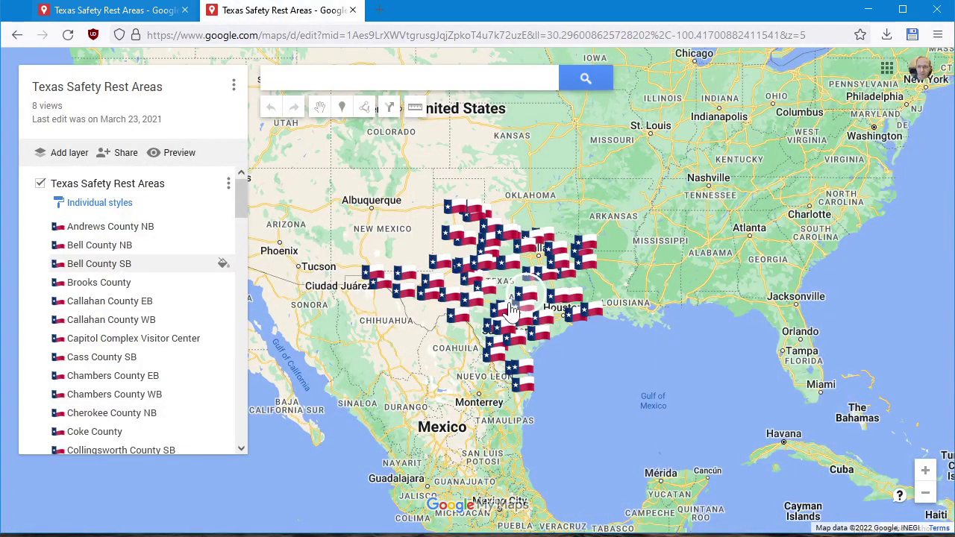
double_click(506, 313)
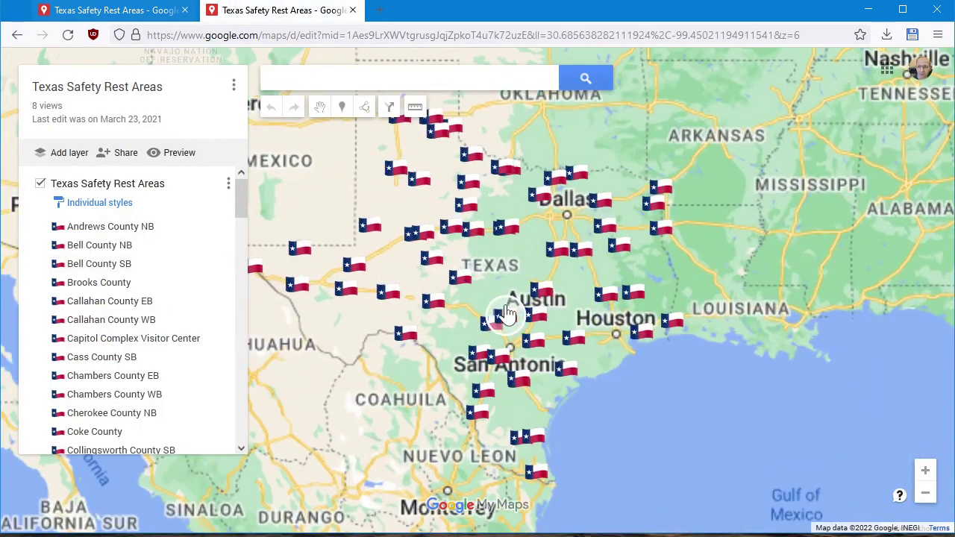
left_click_drag(377, 352, 436, 380)
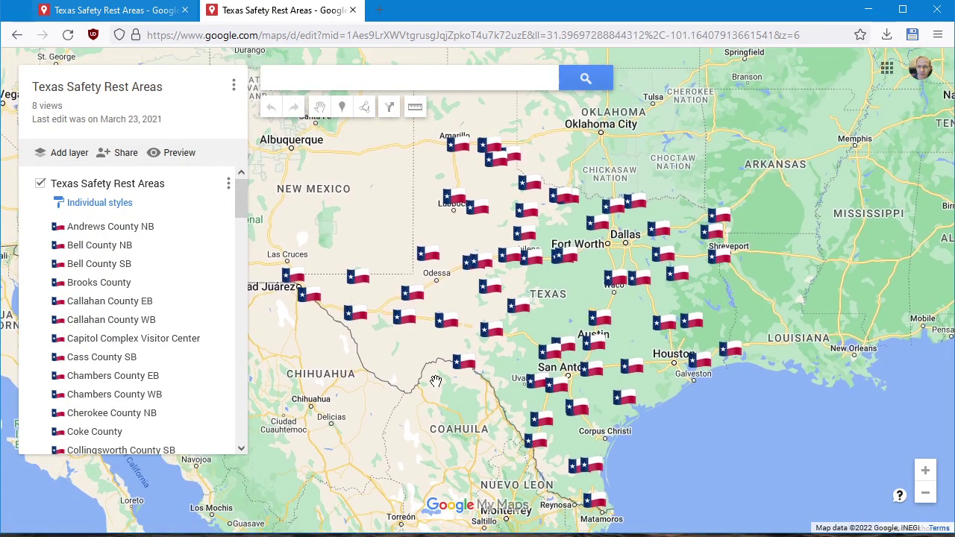
Inspect markers near Lubbock and south Texas, export the map as KMZ, and hide the browser
left_click(442, 197)
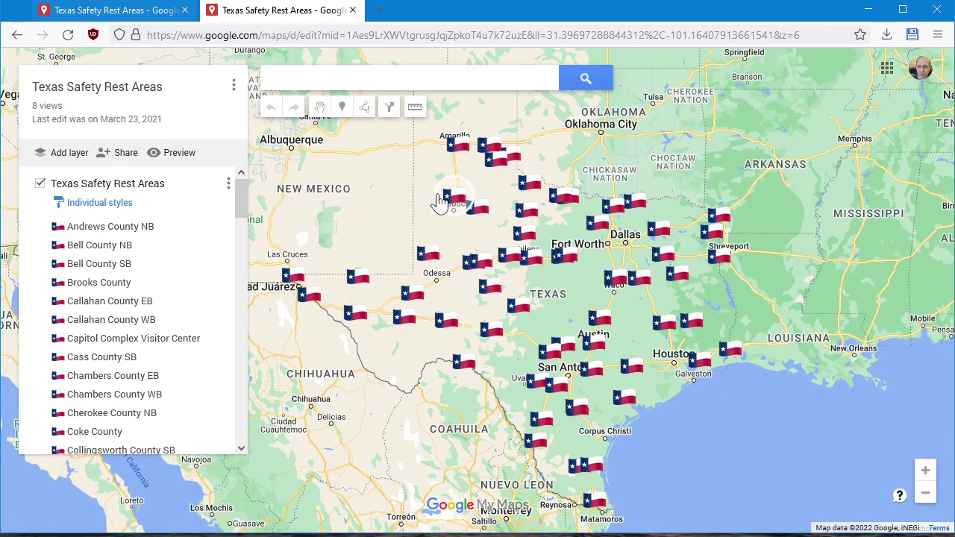
left_click(486, 328)
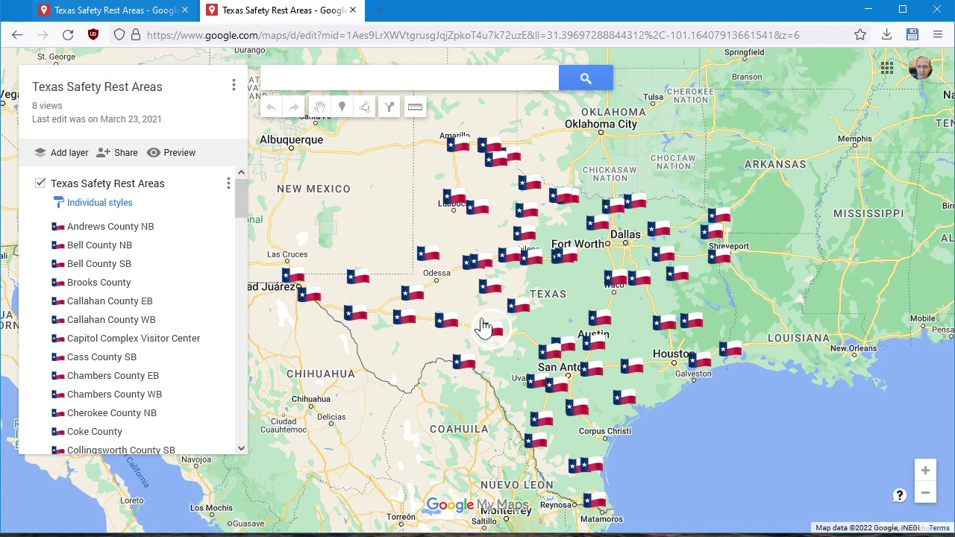
left_click(233, 84)
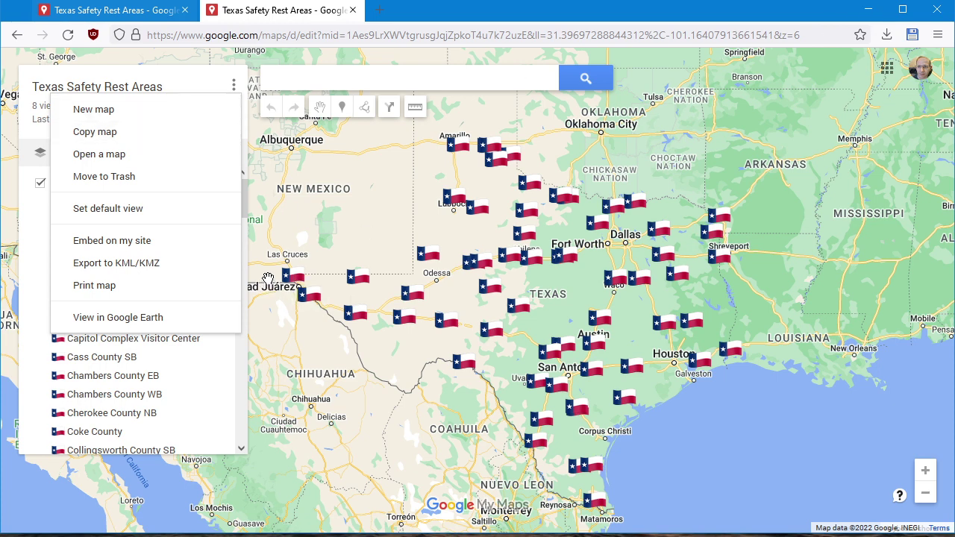
left_click(867, 10)
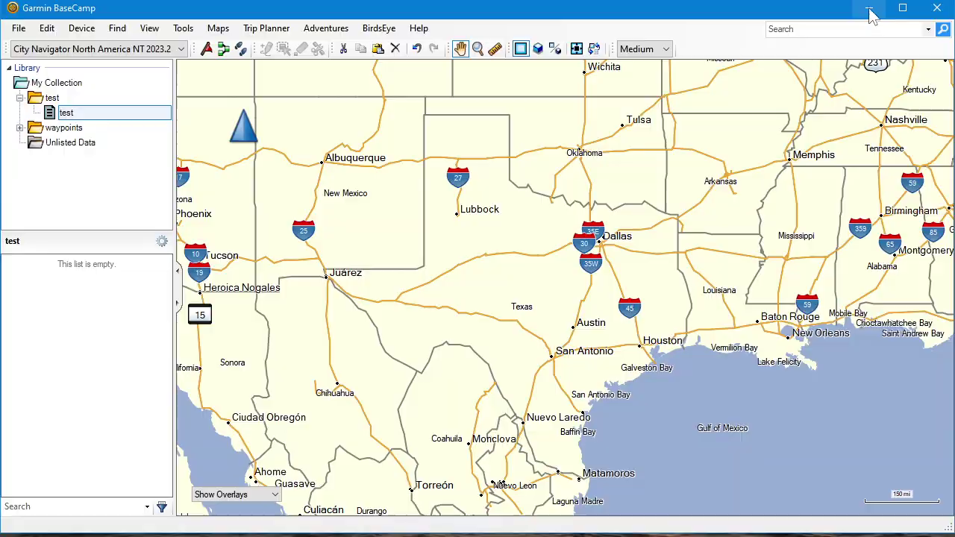
Drag Texas Safety Rest Areas.kmz from the desktop onto BaseCamp's test list
left_click(867, 10)
left_click(251, 155)
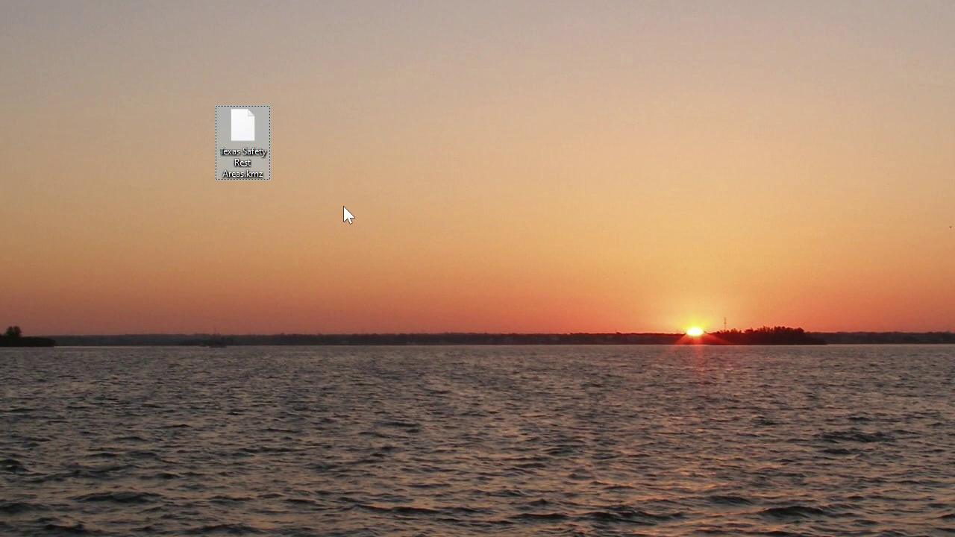
mouse_move(249, 127)
left_mouse_down()
mouse_move(279, 120)
mouse_move(250, 130)
left_mouse_up()
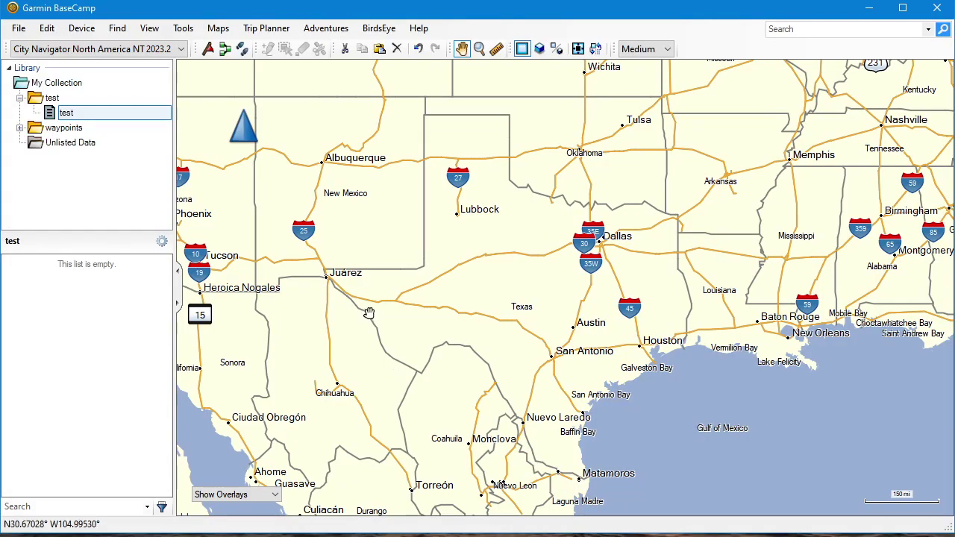
left_click(71, 113)
left_click_drag(238, 14, 406, 77)
left_click_drag(0, 53, 232, 175)
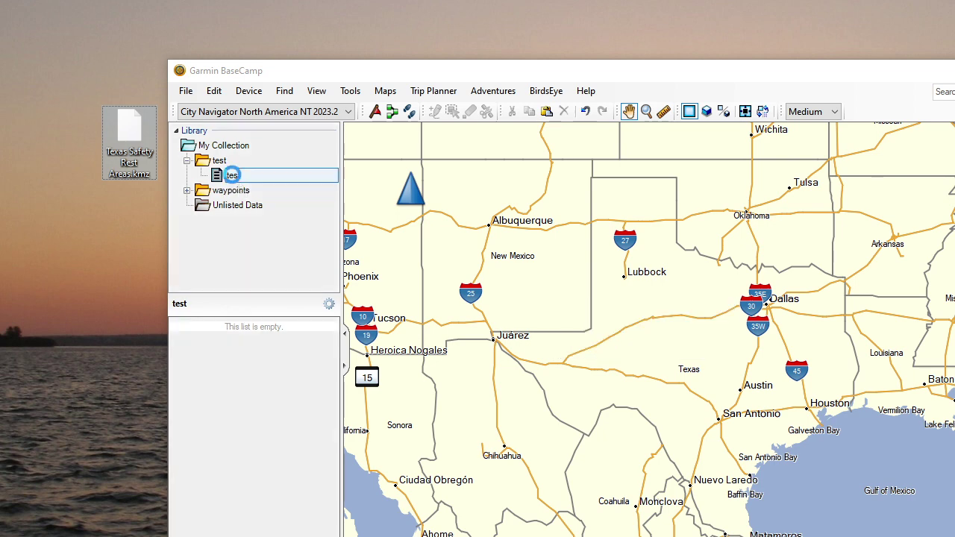
left_click(226, 331)
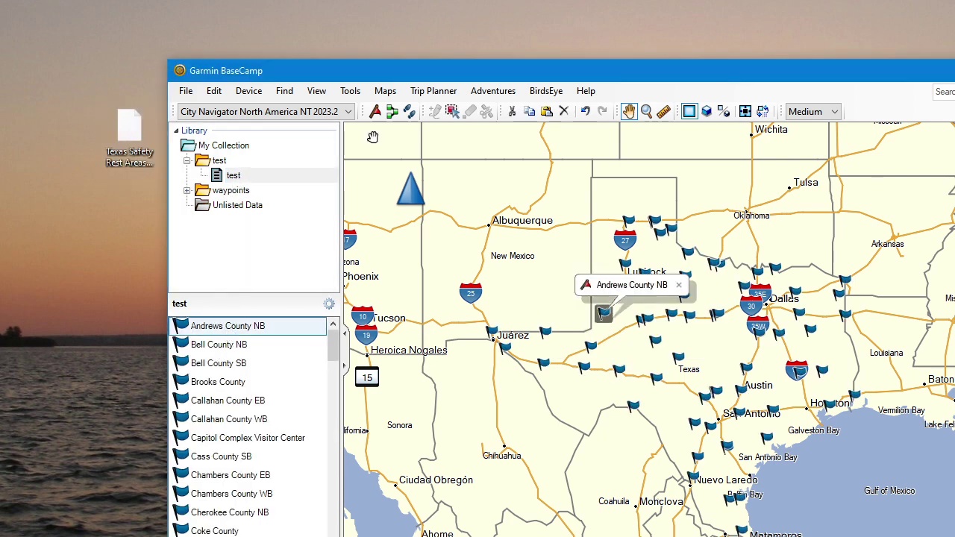
Maximize BaseCamp and view Bell County NB, Bell County SB, Brooks County and Callahan County EB
key("super+Up")
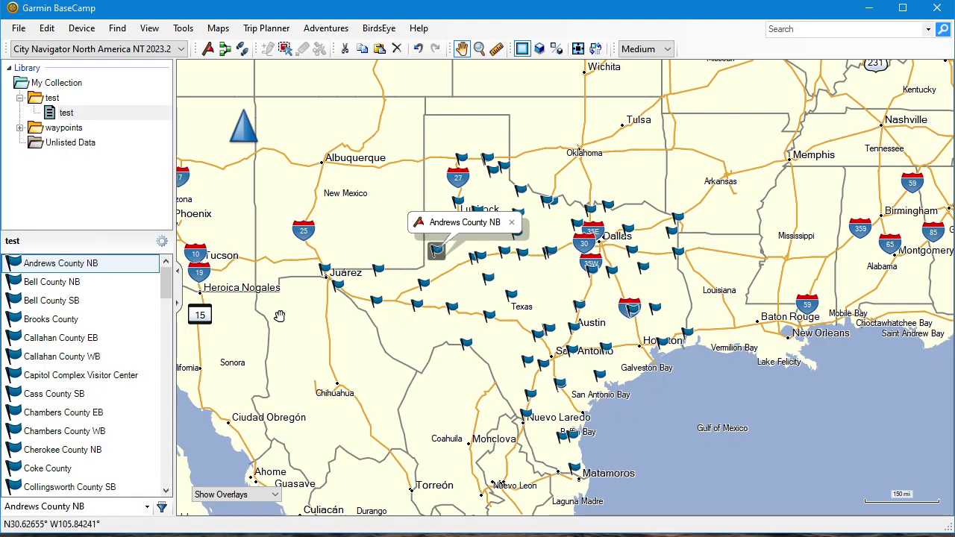
left_click(61, 284)
left_click(57, 301)
left_click(55, 321)
left_click(60, 341)
View Capitol Complex Visitor Center, Cass County SB and Chambers County EB, then open Andrews County NB's properties
left_click(59, 375)
left_click(60, 393)
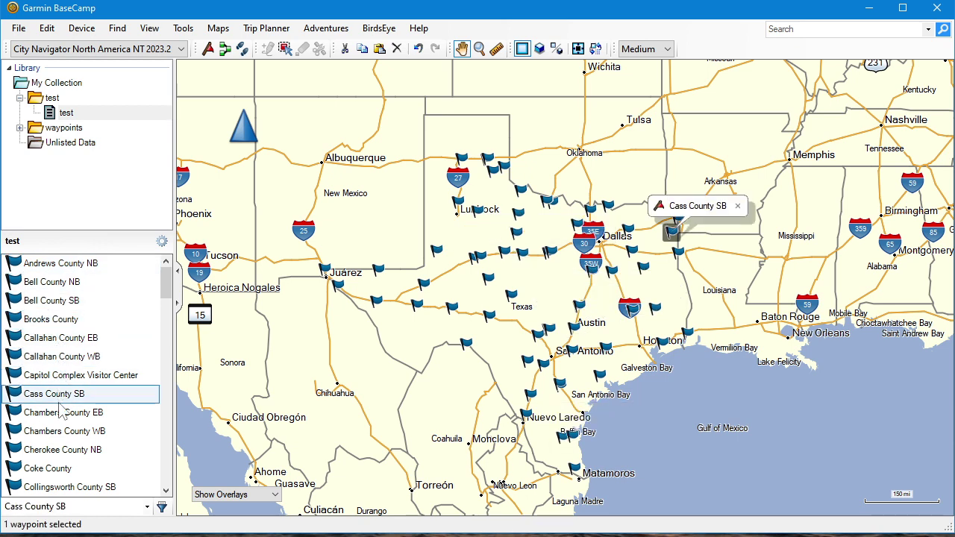
left_click(60, 410)
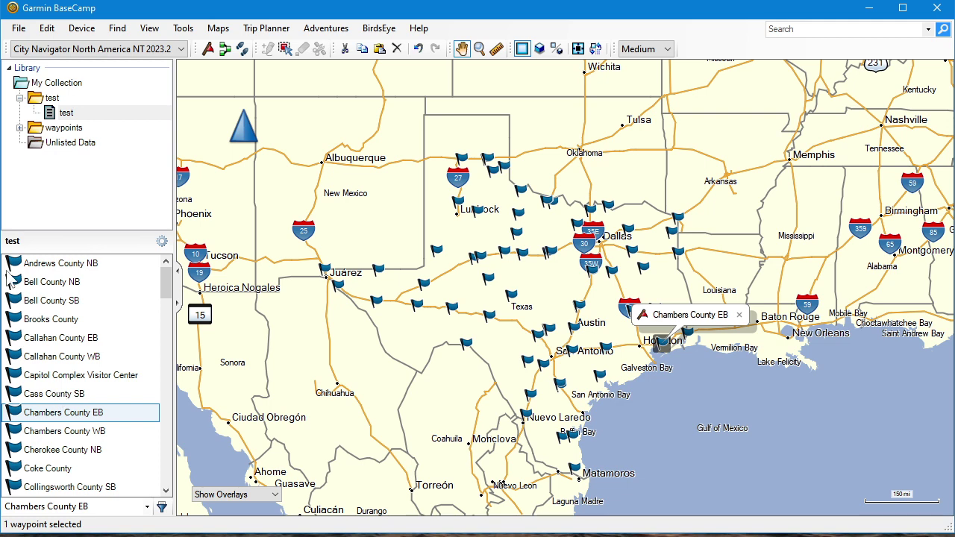
left_click(59, 266)
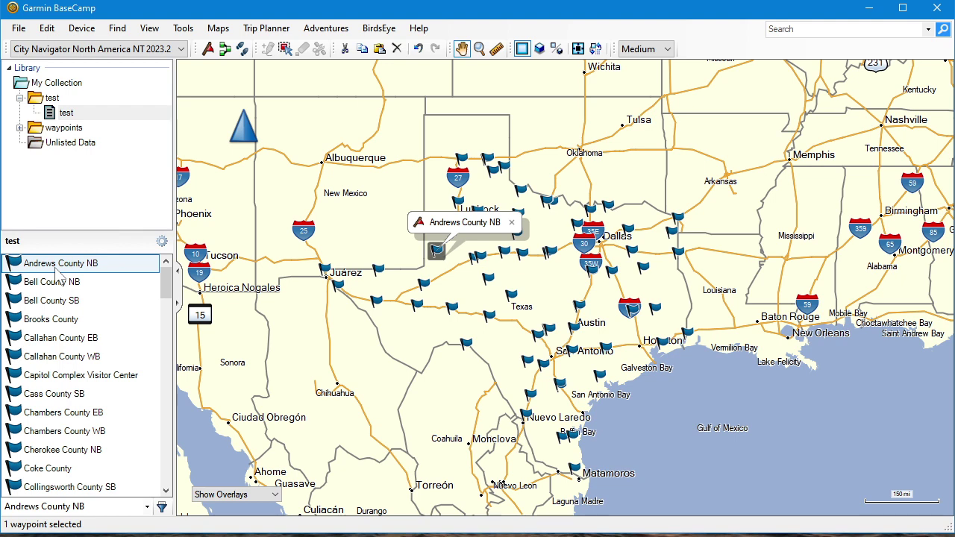
double_click(56, 267)
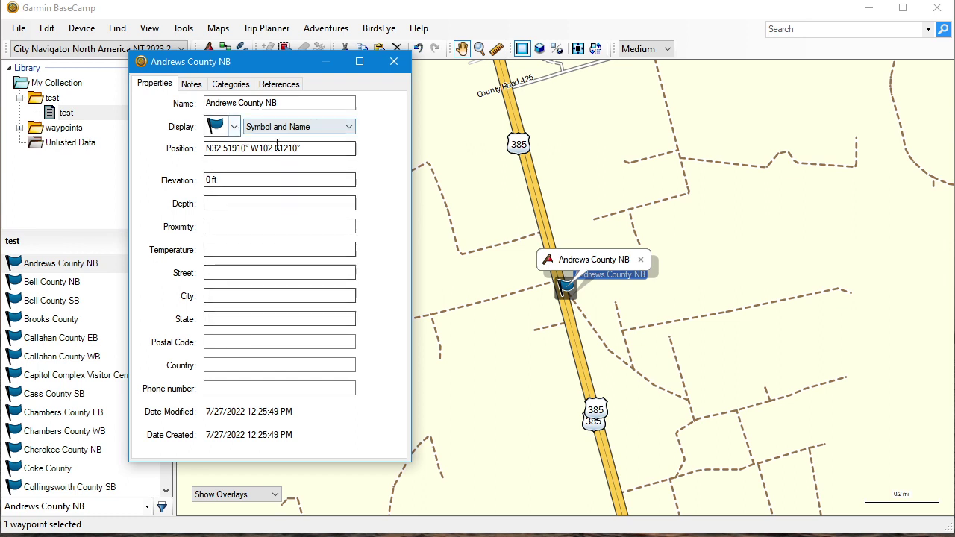
Check Andrews County NB's position N32.51910° W102.61210°, then close and reopen its properties
left_click(309, 149)
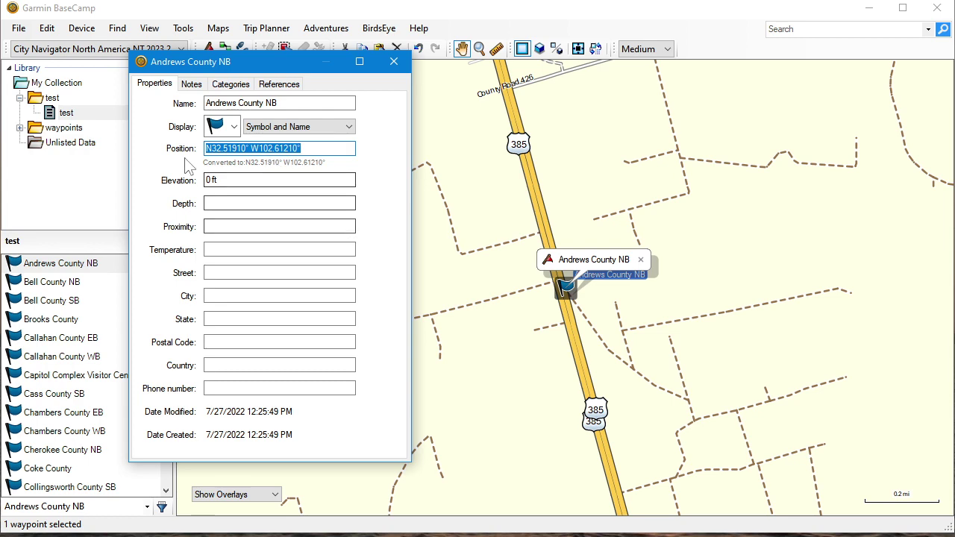
left_click(394, 62)
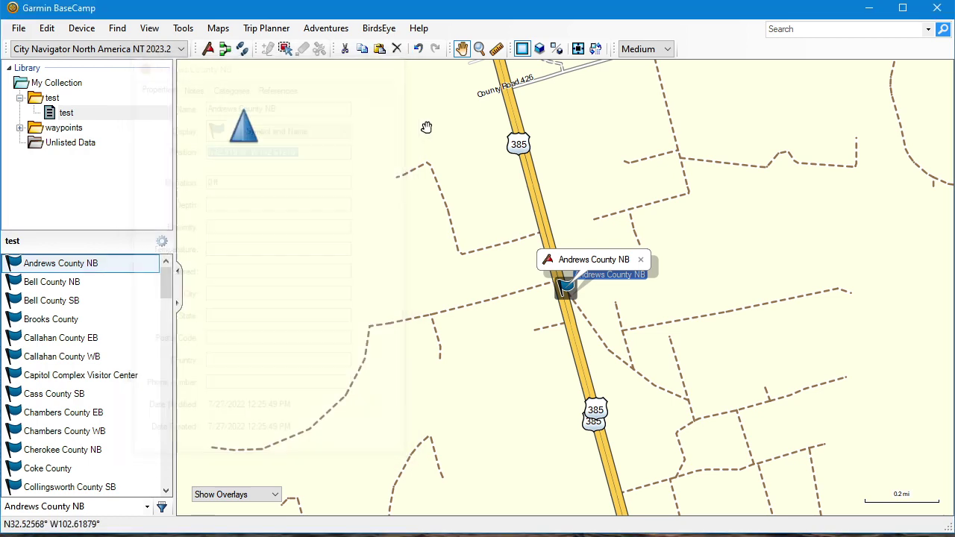
double_click(94, 262)
left_click(329, 147)
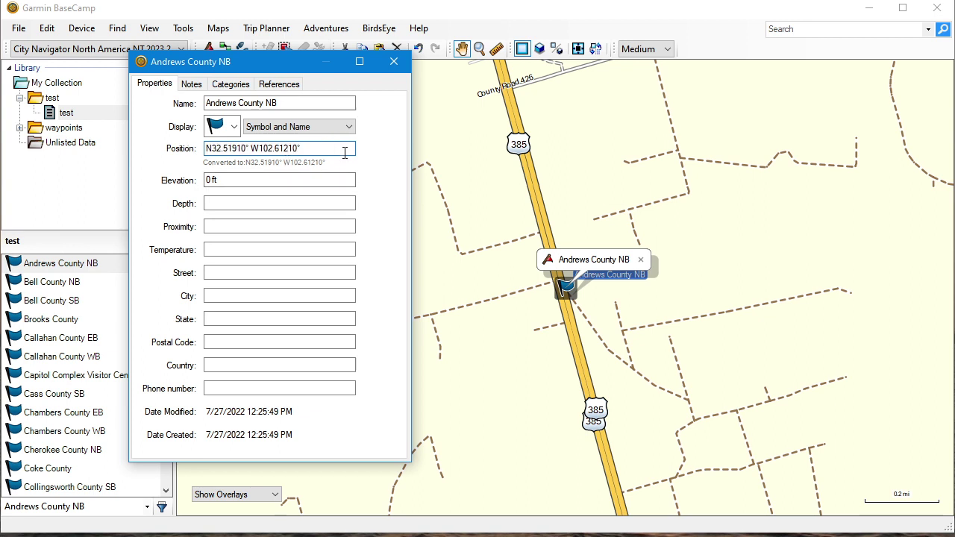
Set the Measurement grid to Lat/Lon hddd°mm'ss.s" in Edit > Options
left_click(46, 27)
left_click(77, 322)
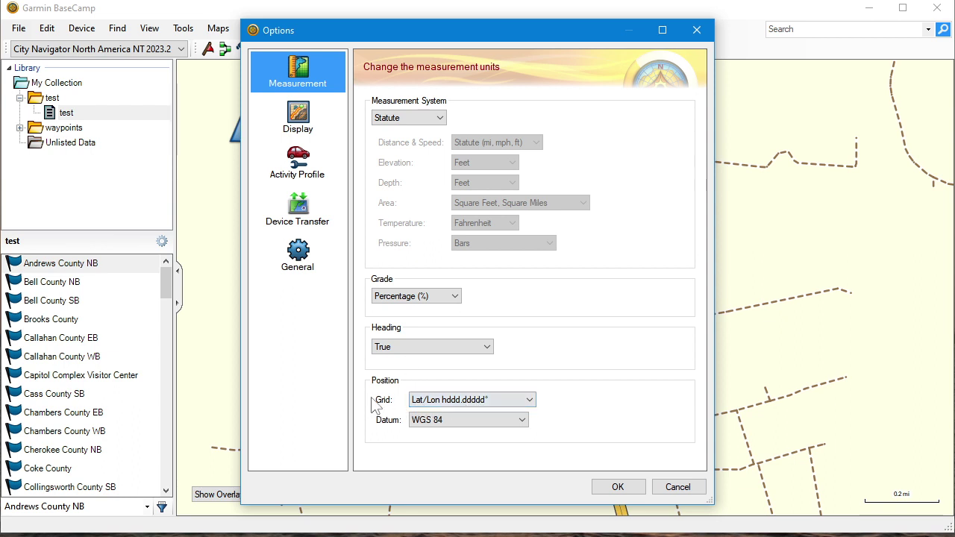
left_click(502, 401)
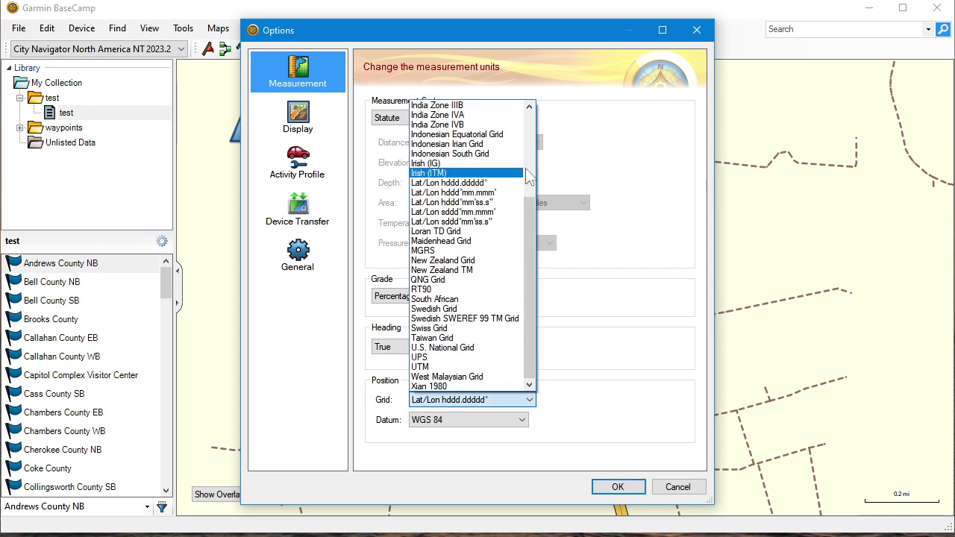
scroll(526, 216, "up", 5)
scroll(527, 241, "down", 5)
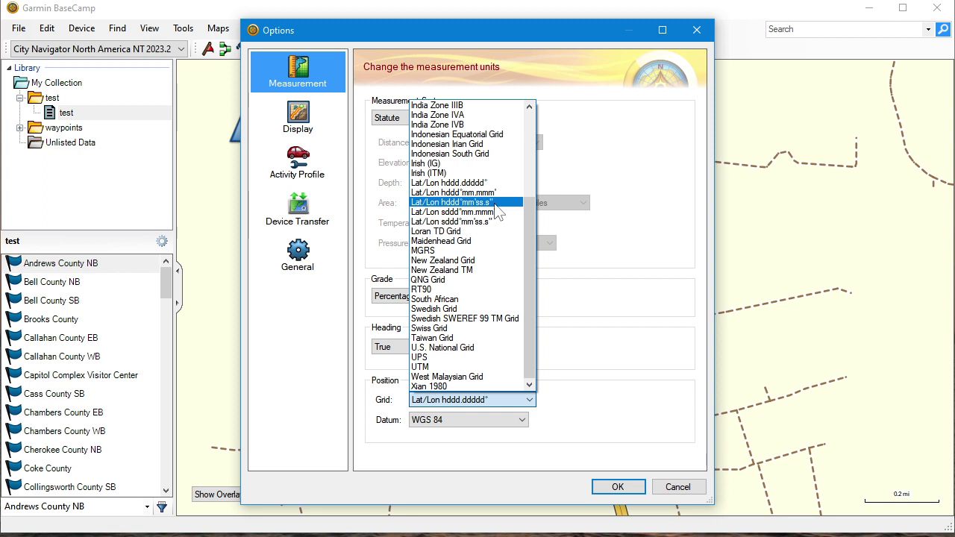
left_click(488, 185)
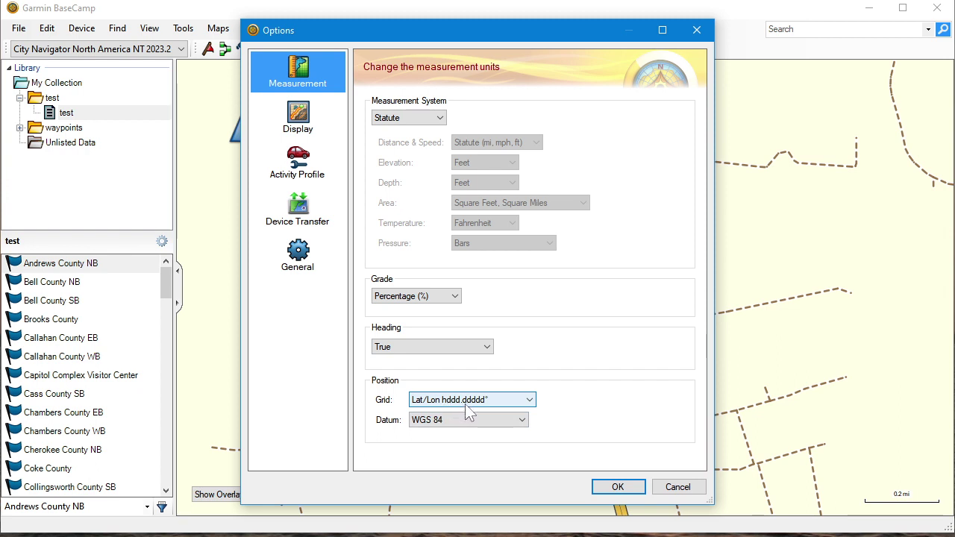
left_click(495, 399)
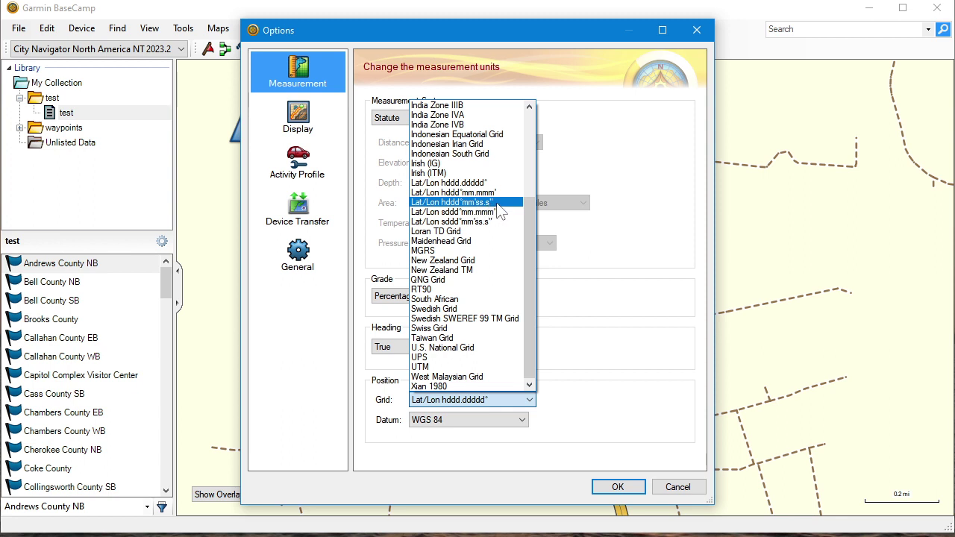
left_click(452, 203)
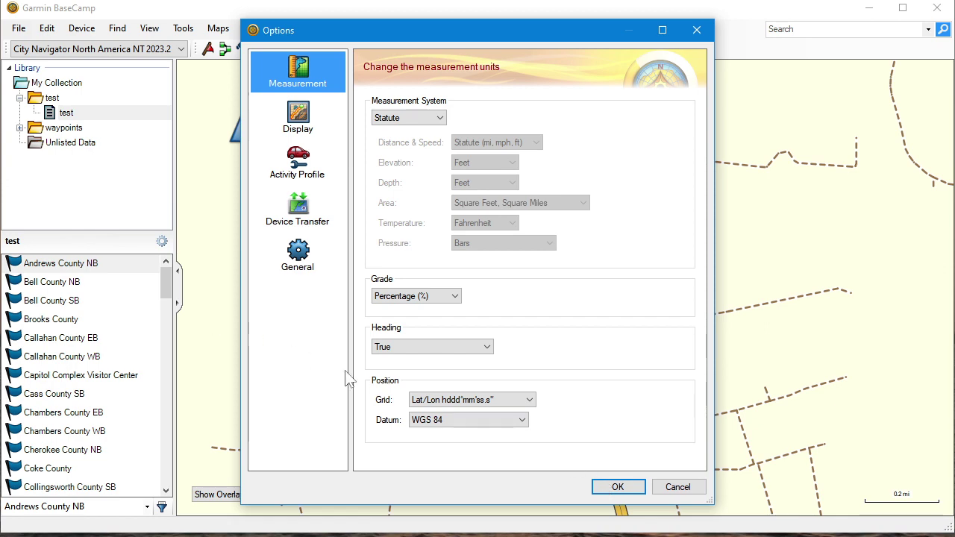
left_click(611, 486)
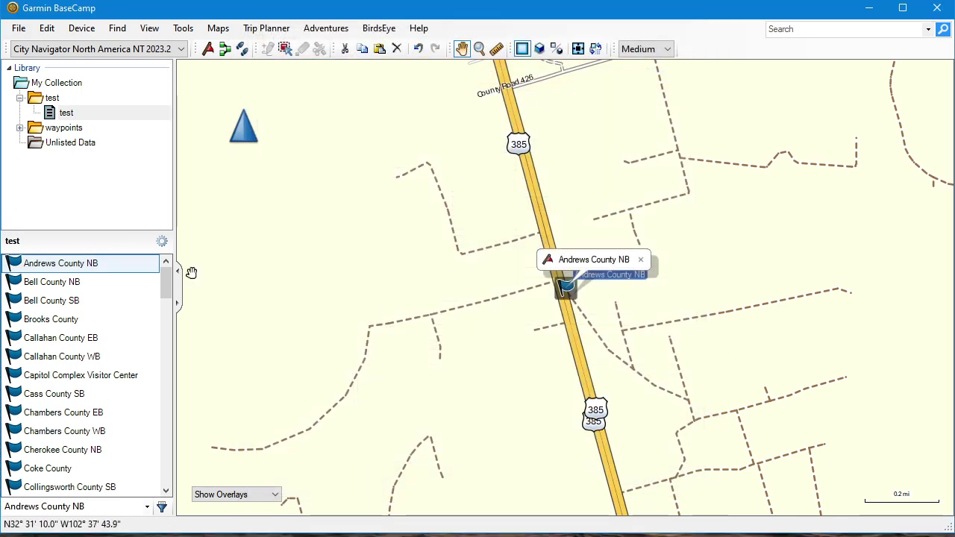
Confirm Andrews County NB now reads N32° 31' 08.8" W102° 36' 43.6", then close it
double_click(88, 270)
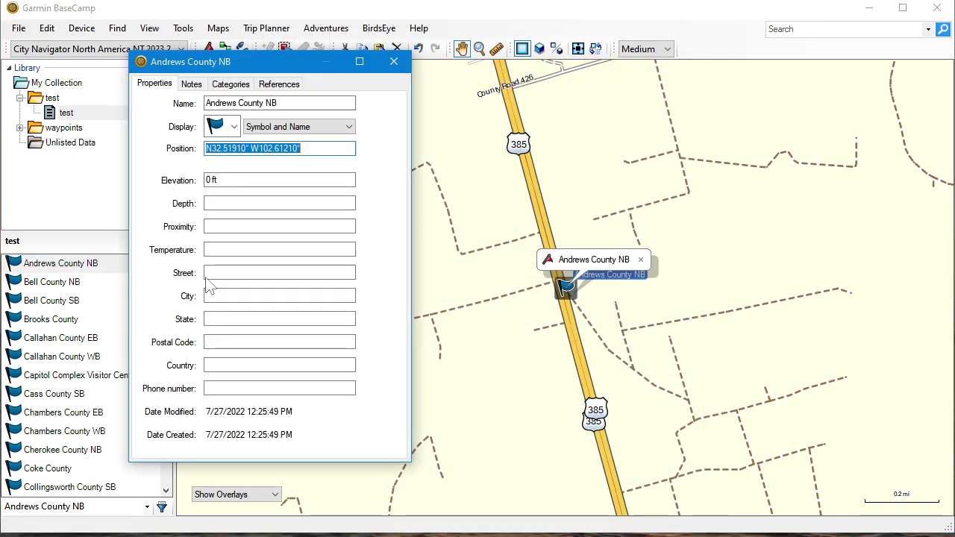
left_click(304, 184)
left_click(328, 148)
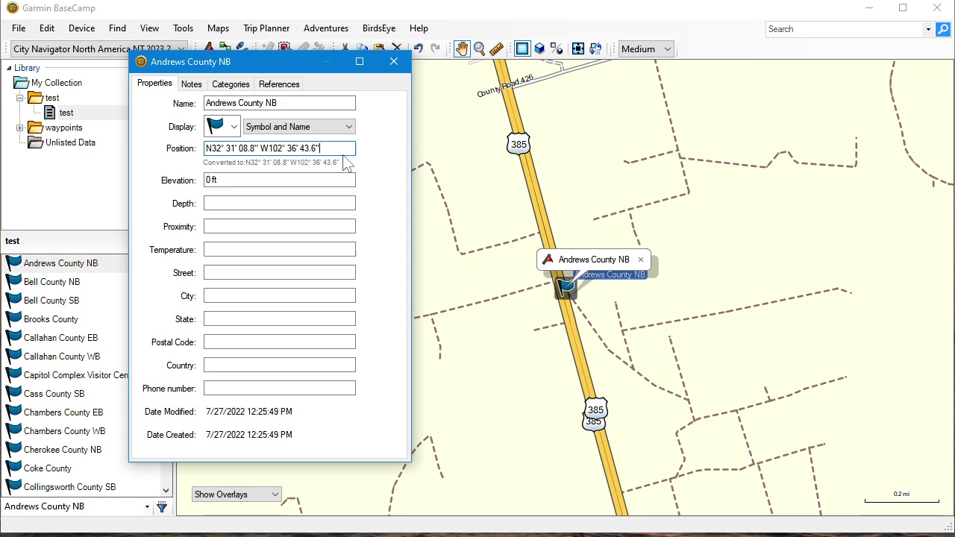
left_click(394, 61)
left_click(48, 29)
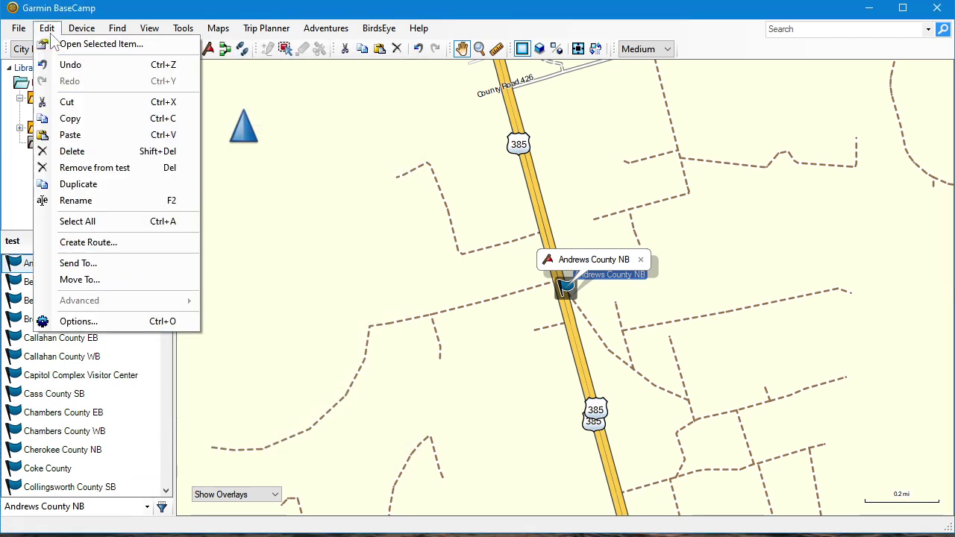
Switch the Measurement grid back to Lat/Lon hddd.ddddd°
left_click(79, 321)
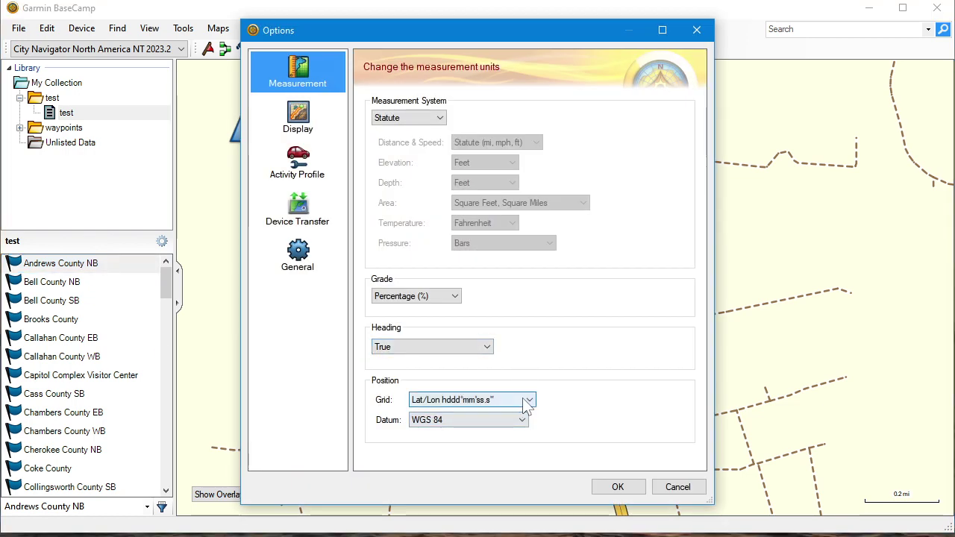
left_click(526, 403)
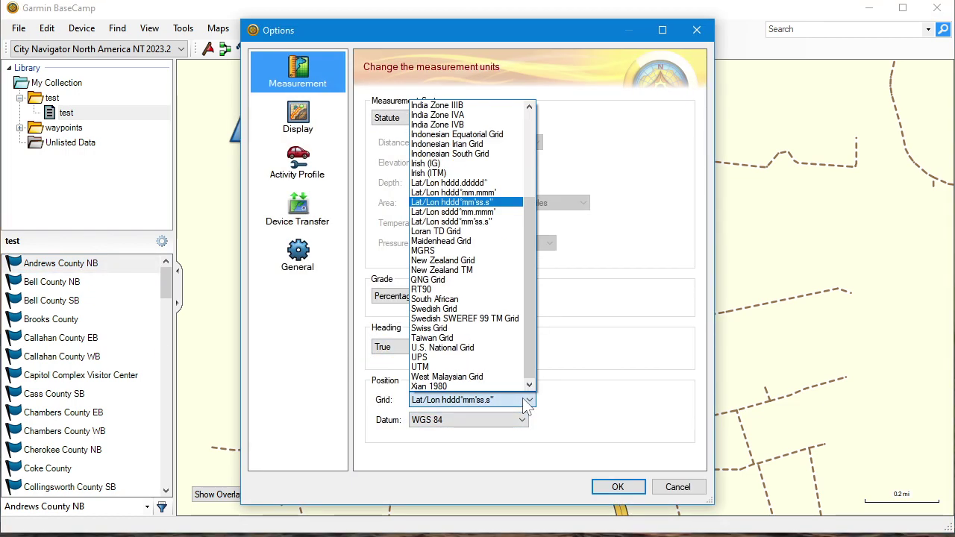
left_click(458, 184)
left_click(618, 487)
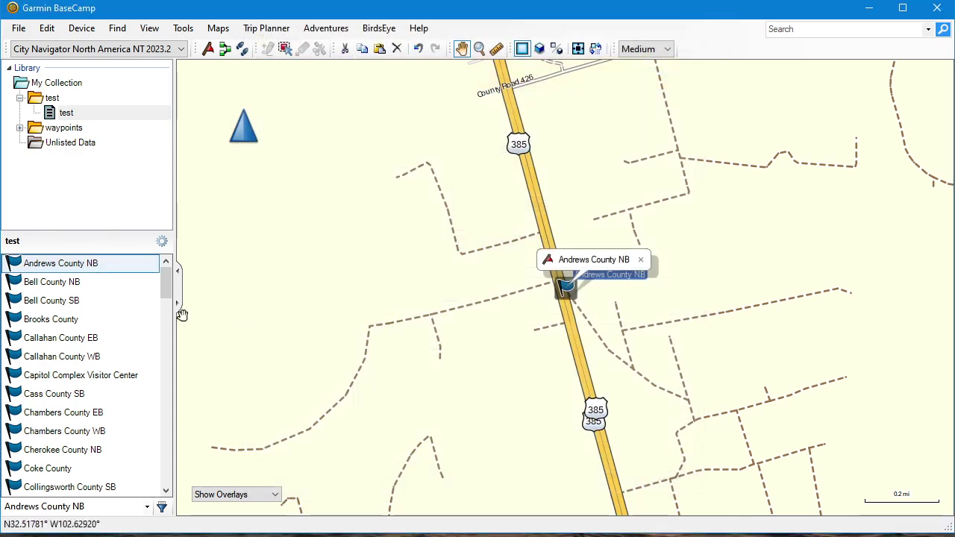
Verify Andrews County NB reads N32.51911° W102.61211°, close it, and return to the browser
double_click(69, 267)
key("Tab")
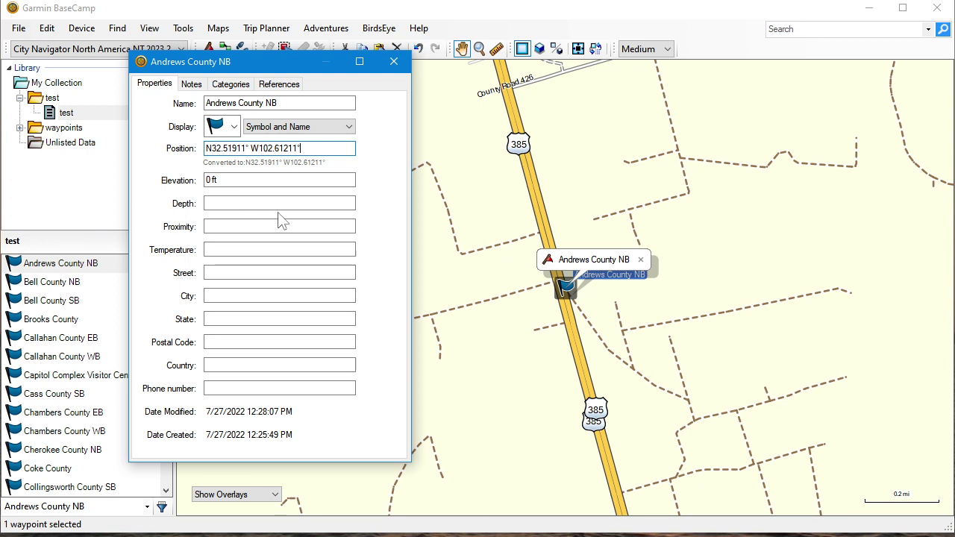
left_click(393, 62)
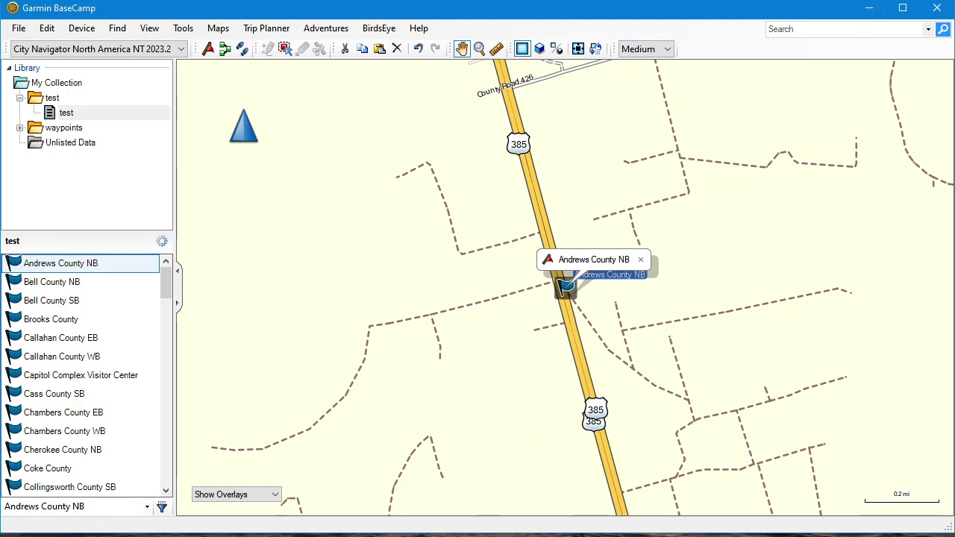
key("alt+Tab")
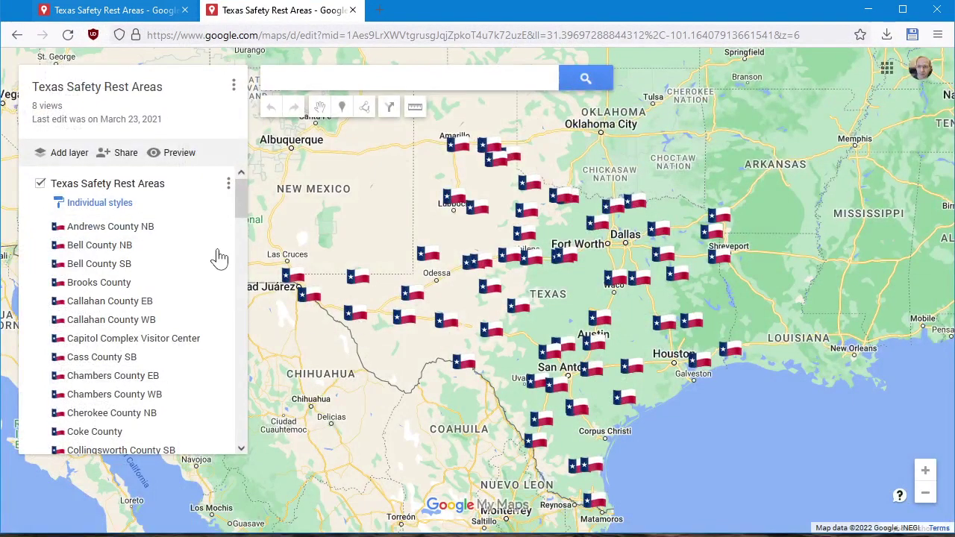
Show Andrews County NB's details: US-385 N, Andrews TX 79714, at 32.5191, -102.6121
left_click(112, 227)
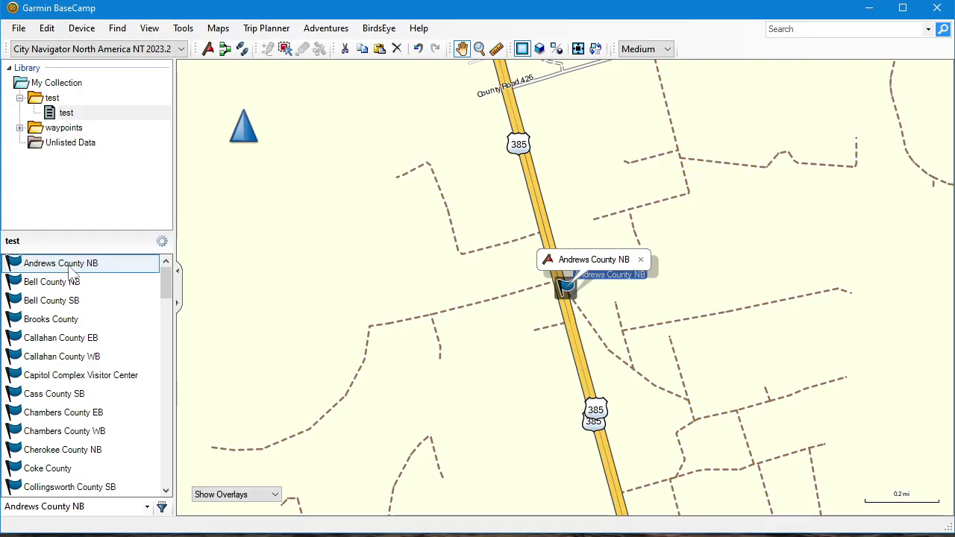
Open Andrews County NB's properties and copy the address text from its Notes
double_click(67, 266)
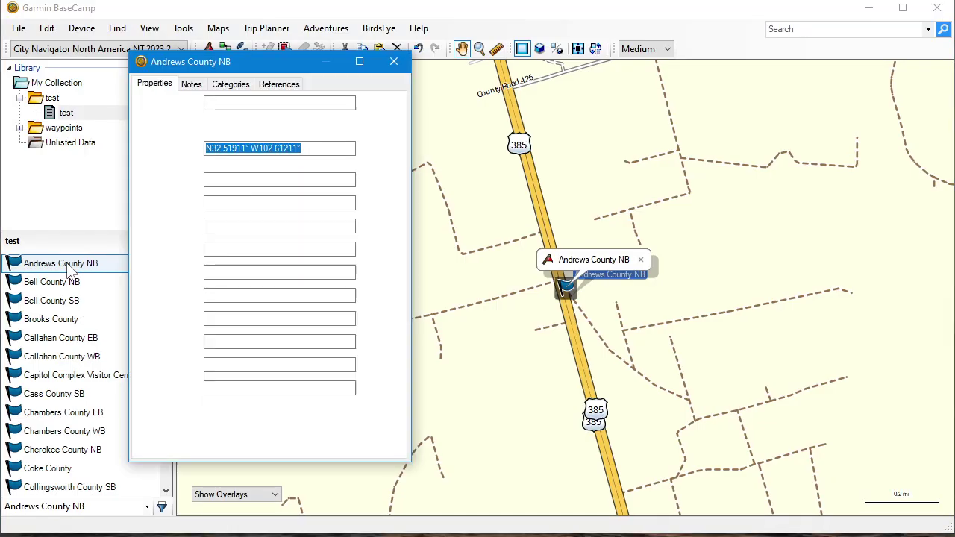
left_click(192, 84)
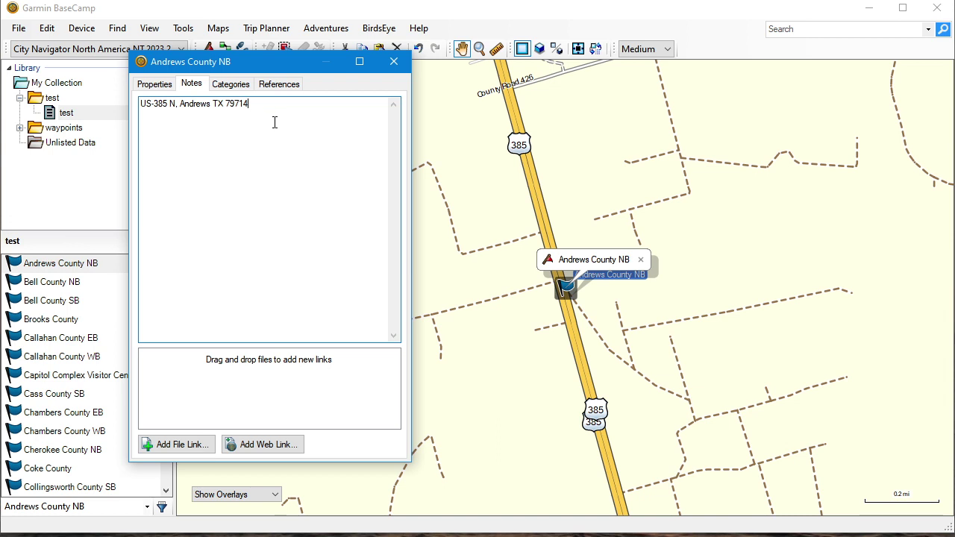
left_click_drag(268, 103, 118, 114)
right_click(170, 106)
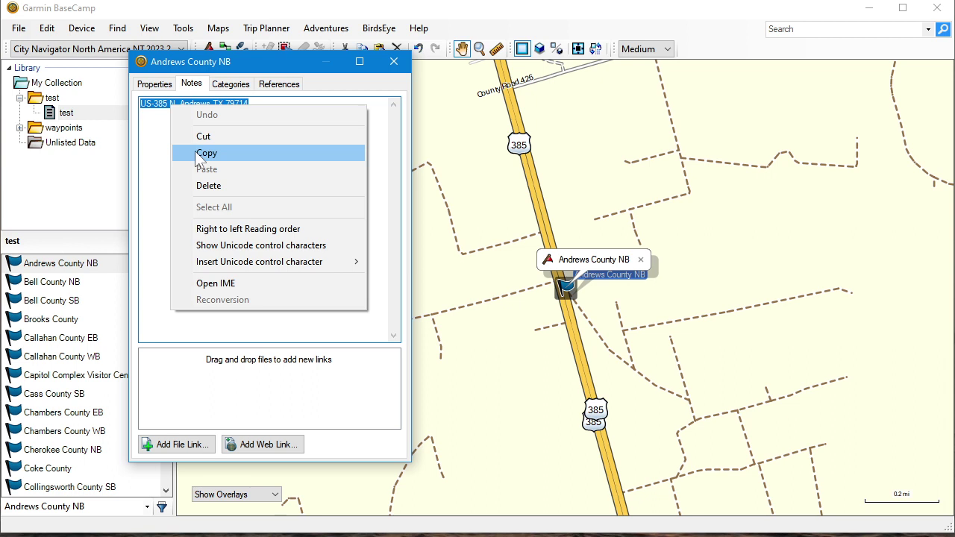
left_click(195, 151)
Paste the address into the Street address field, then delete it again
left_click(155, 84)
left_click(221, 272)
right_click(221, 271)
left_click(247, 337)
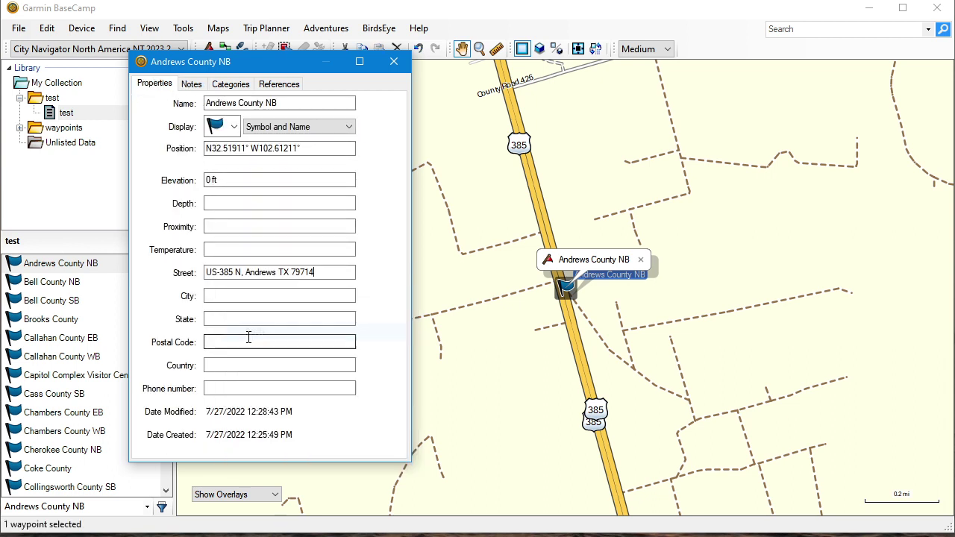
left_click_drag(323, 274, 137, 271)
key("Delete")
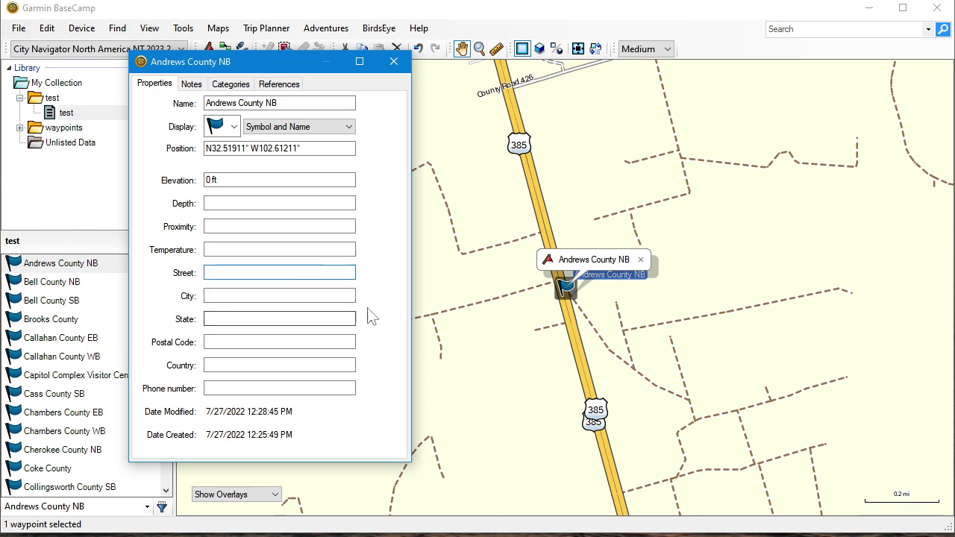
Recheck the address in Notes and close the waypoint properties
left_click(193, 84)
left_click_drag(256, 106, 97, 118)
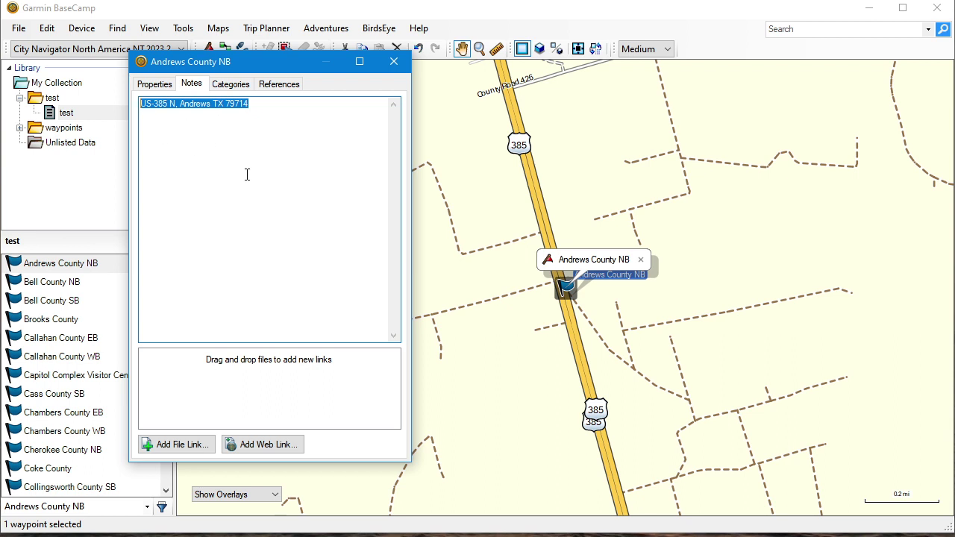
left_click(395, 59)
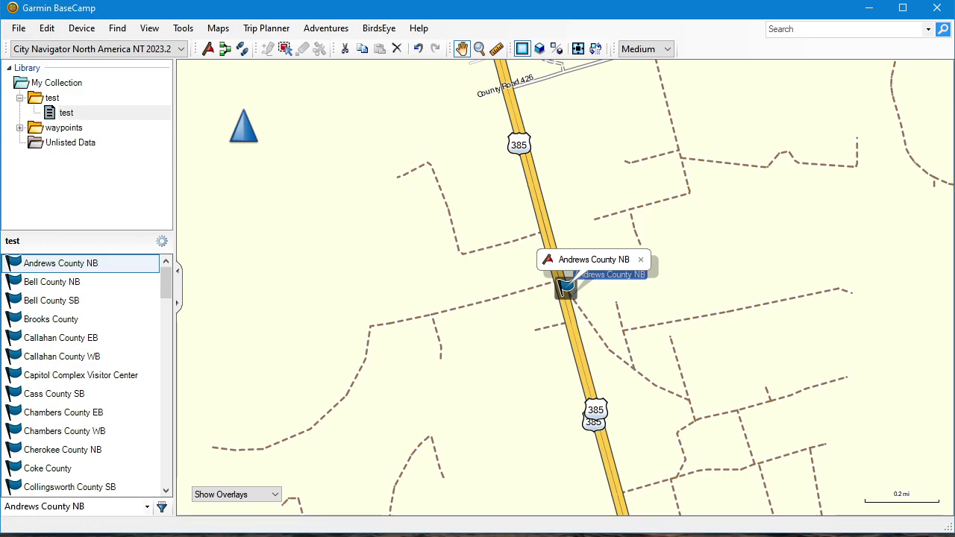
key("alt+Tab")
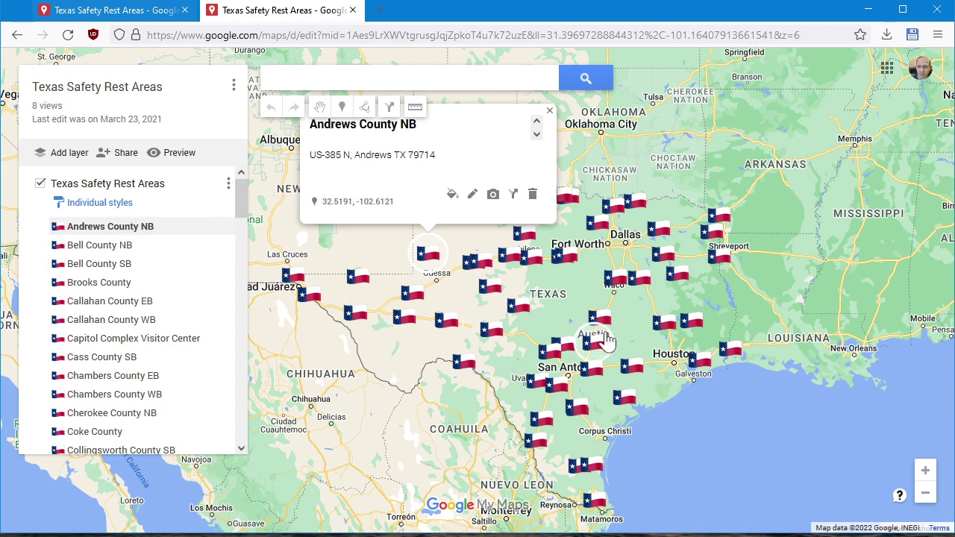
left_click(234, 86)
left_click(233, 86)
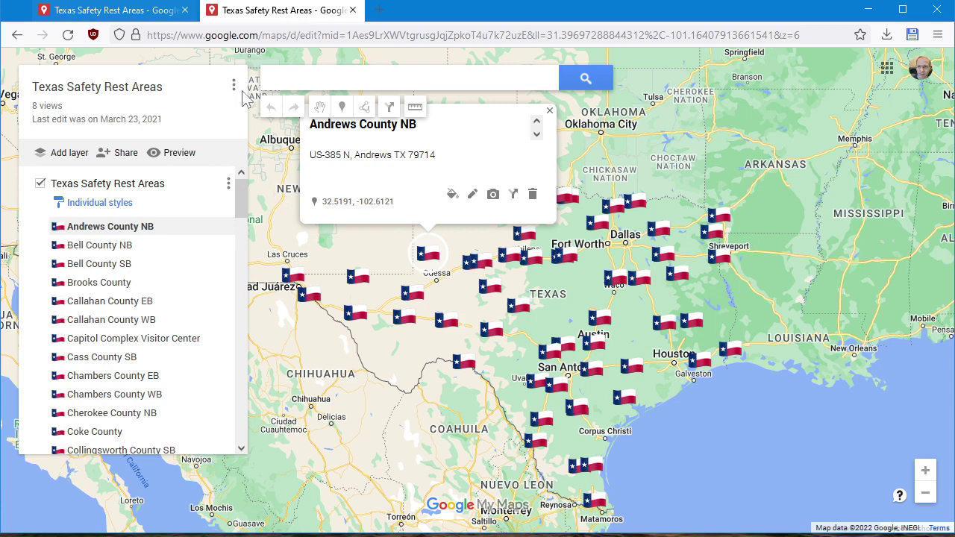
key("alt+Tab")
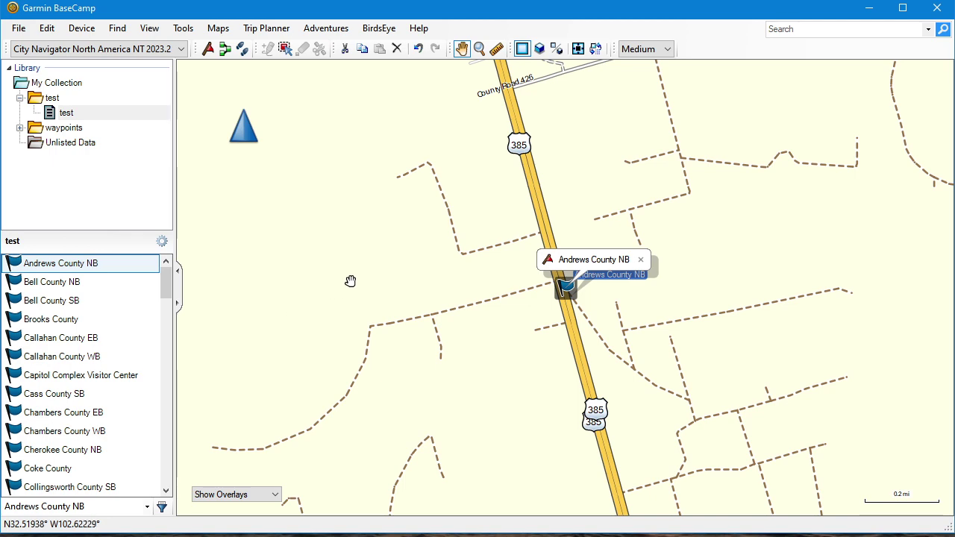
Restore BaseCamp to a smaller window and minimize the browser to reach Texas Safety Rest Areas.kmz
left_click_drag(315, 9, 505, 22)
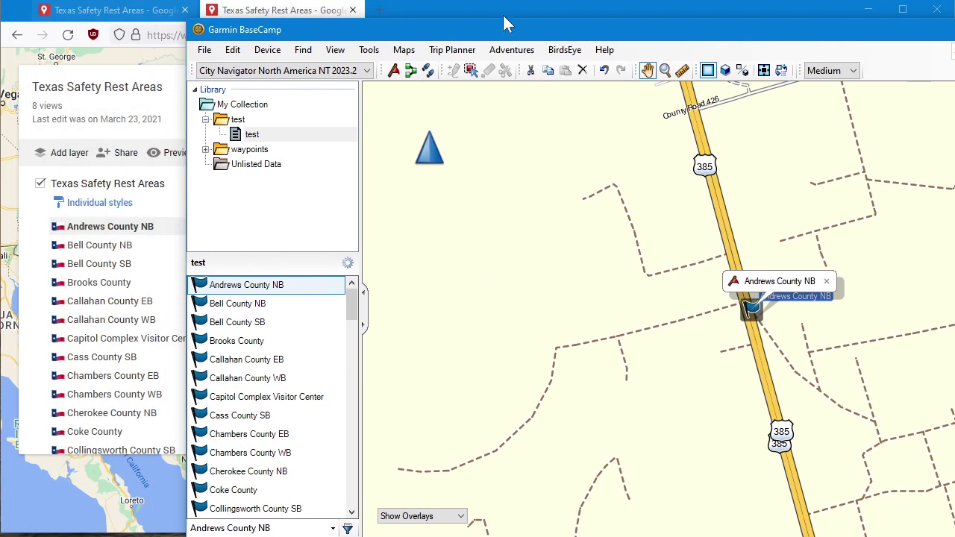
left_click(870, 11)
mouse_move(122, 135)
left_mouse_down()
mouse_move(267, 150)
mouse_move(127, 132)
left_mouse_up()
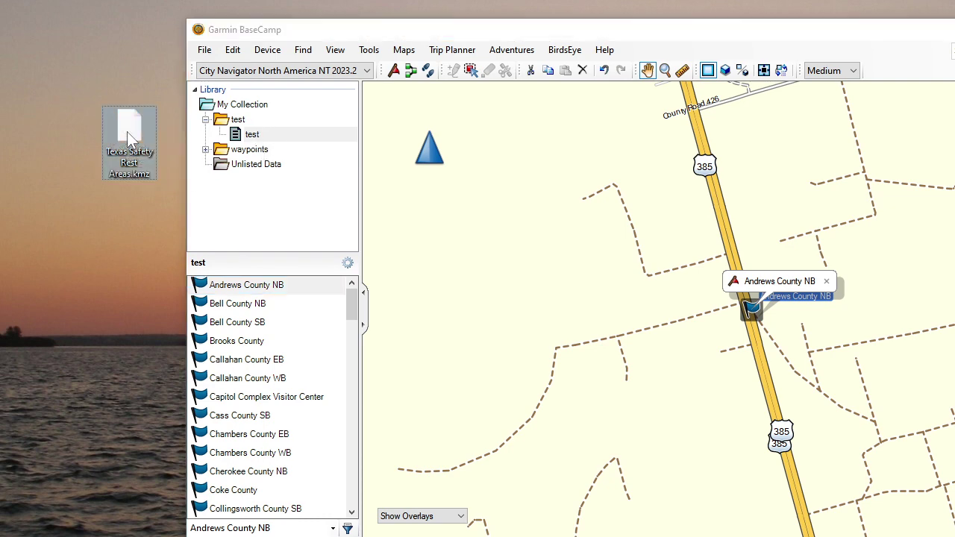